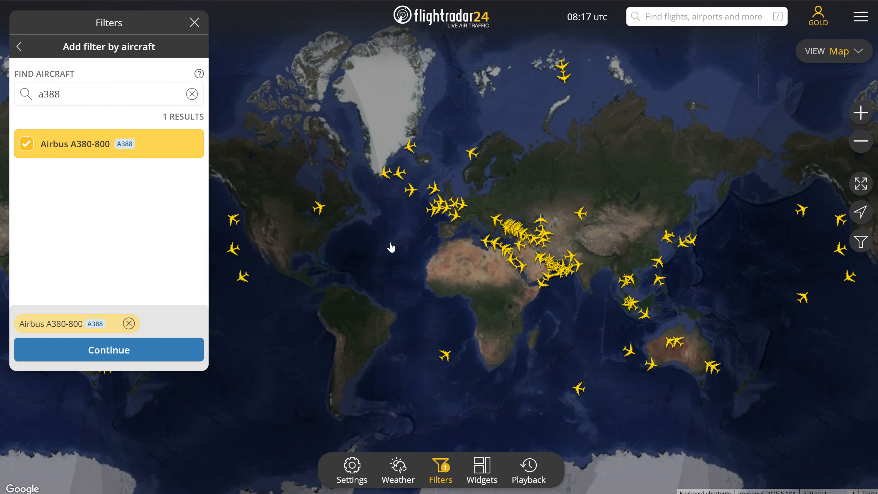
# - Close the aircraft filter settings and select British Airways A380 flight BAW2X northwest of Ireland on the map
pyautogui.click(194, 23)
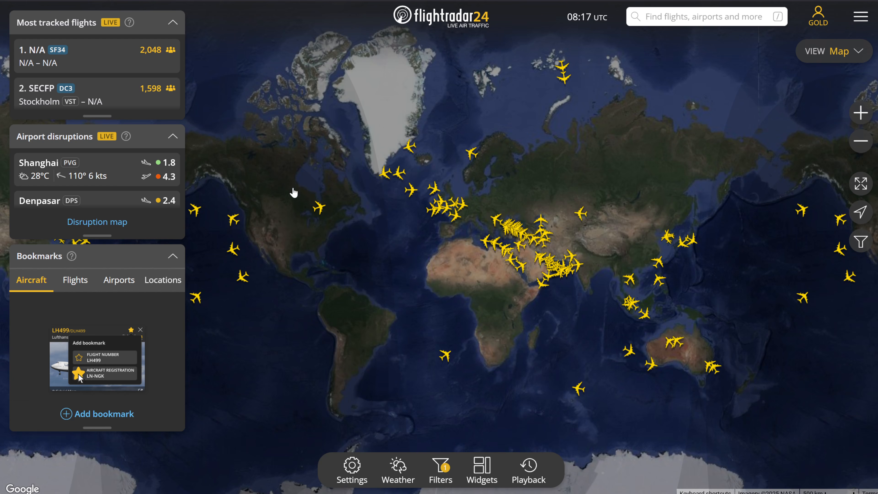
pyautogui.scroll(2, 325, 183)
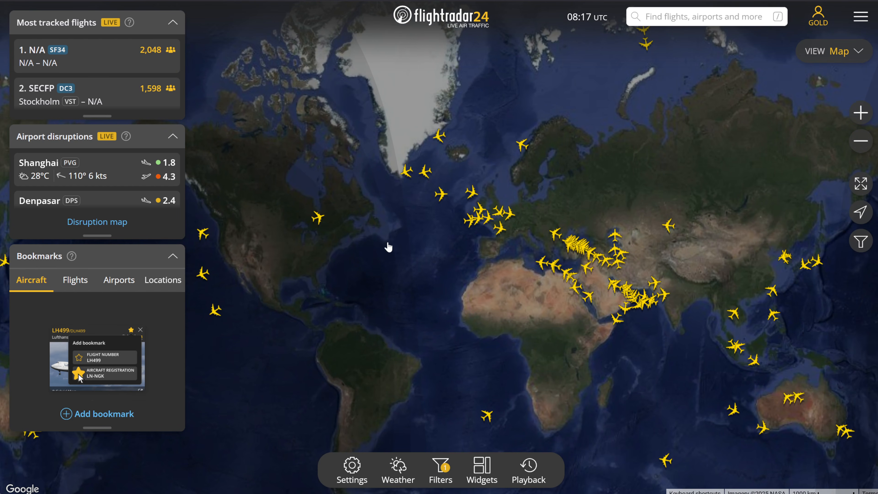
pyautogui.scroll(2, 449, 242)
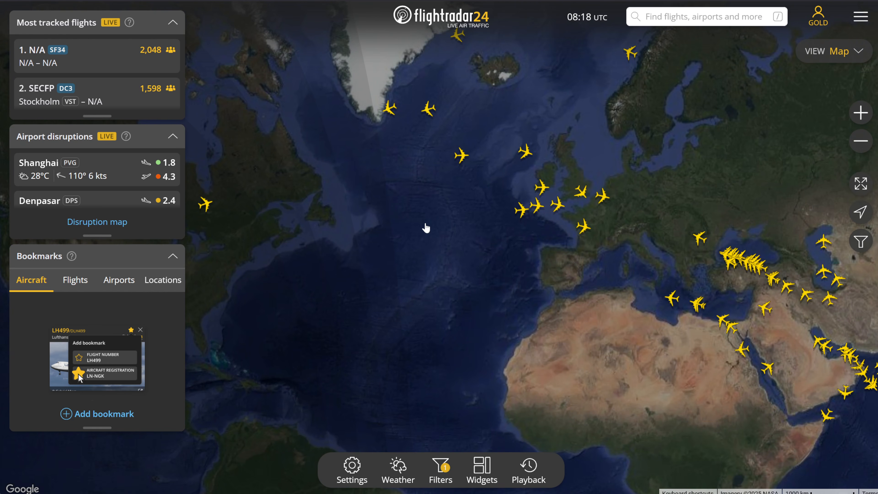
pyautogui.moveTo(427, 210); pyautogui.dragTo(364, 251)
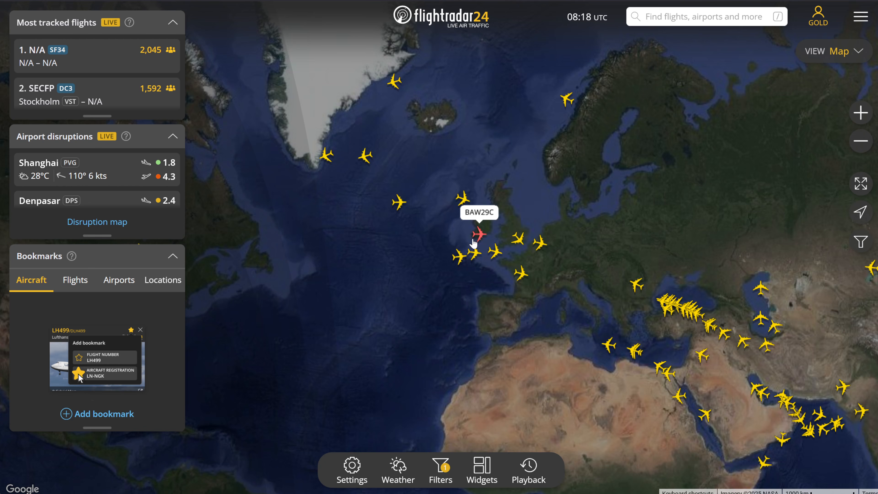
pyautogui.click(463, 204)
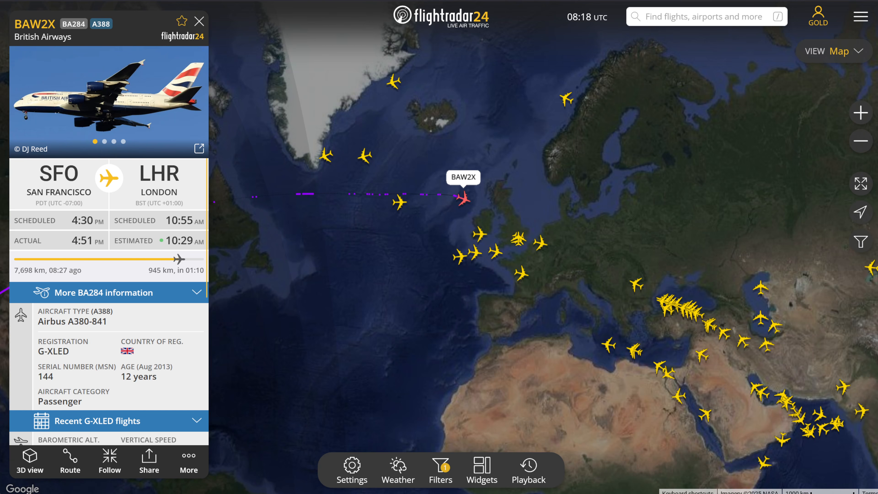
# - Open the flight history for BA284 and check the scheduled departure and arrival times of the 11 Sep 2025 flight
pyautogui.click(189, 460)
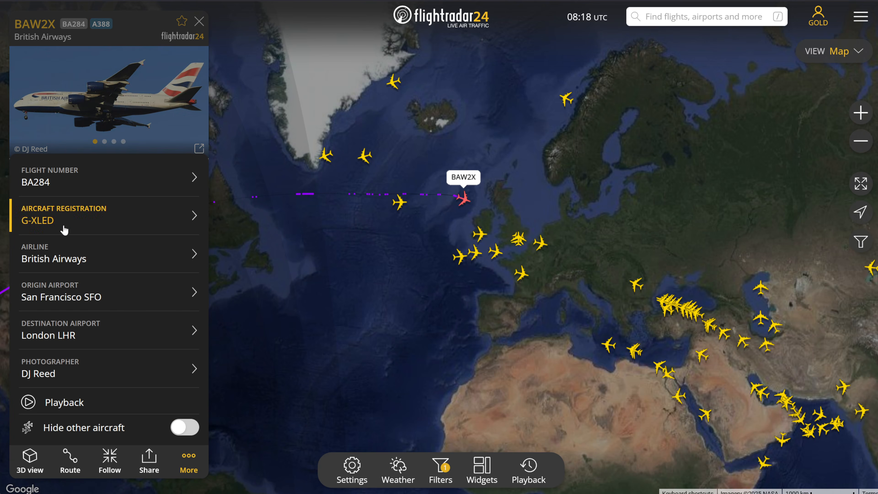
pyautogui.click(42, 183)
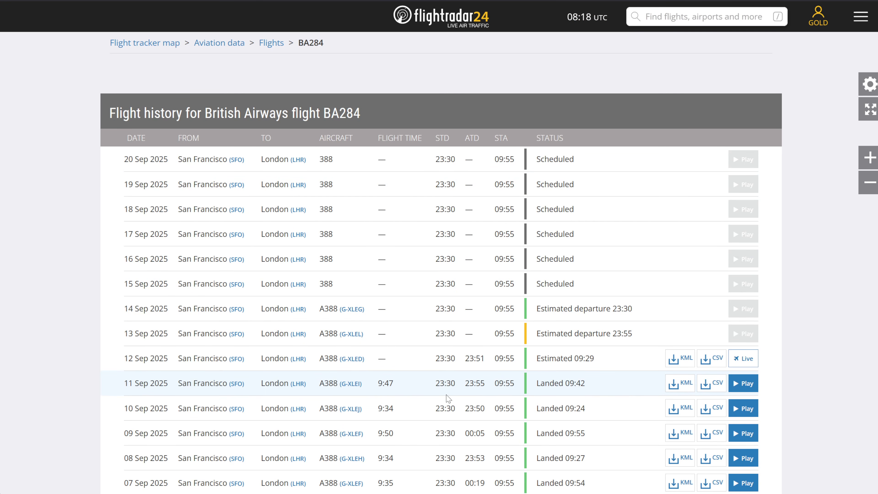
pyautogui.scroll(-3, 426, 377)
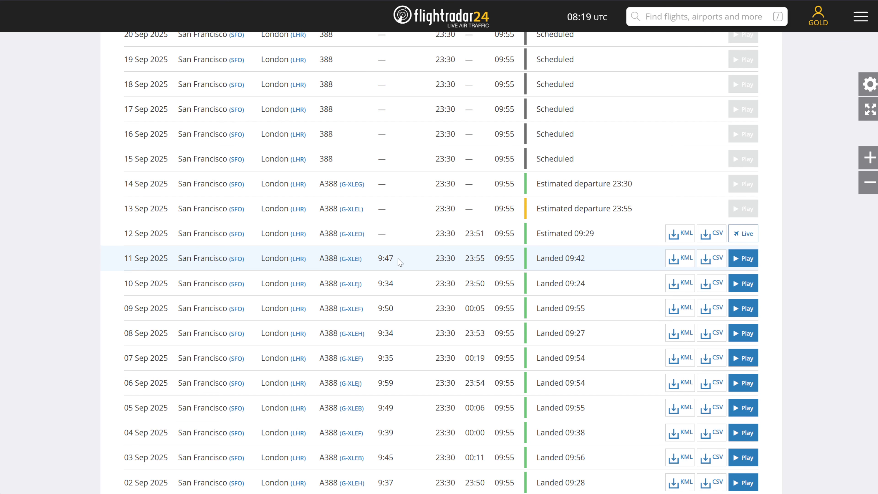
pyautogui.doubleClick(437, 258)
pyautogui.doubleClick(497, 258)
pyautogui.click(522, 262)
# - Load the 12 Sep 2025 BA284 flight in playback and look at its track and flight details
pyautogui.hotkey('ctrl', 'Tab')
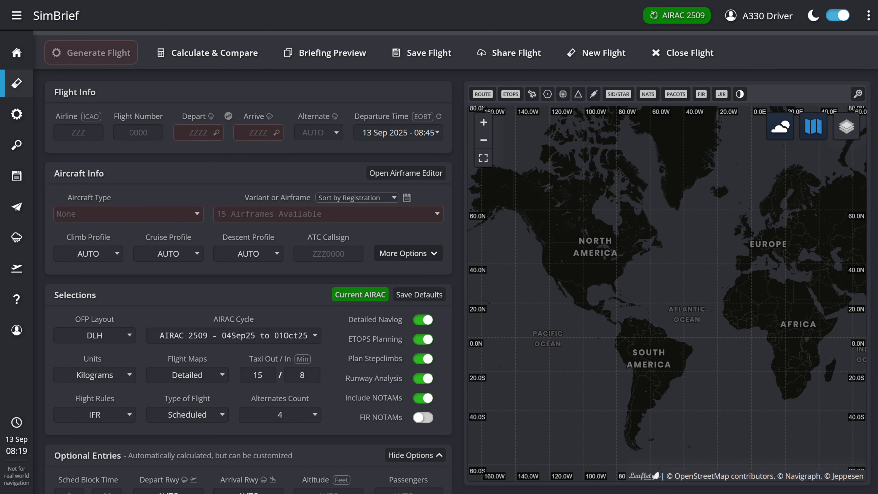
pyautogui.hotkey('ctrl', 'Tab')
pyautogui.scroll(4, 310, 102)
pyautogui.moveTo(361, 112); pyautogui.dragTo(325, 113)
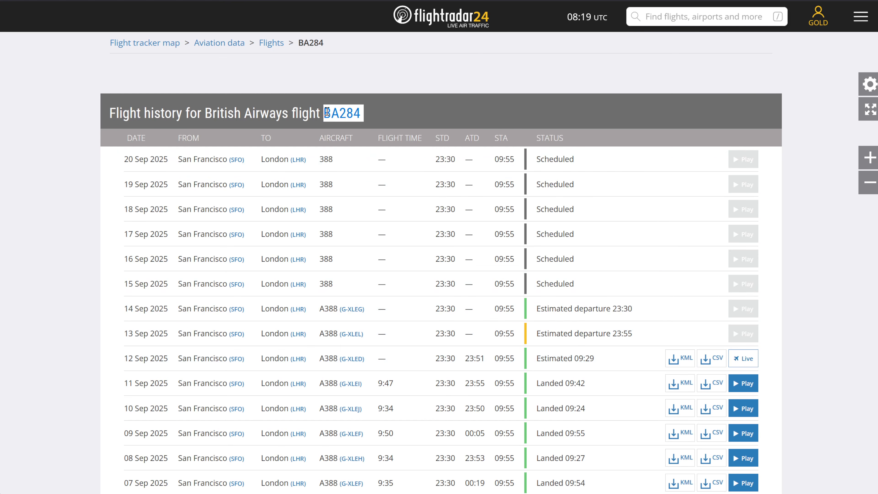
pyautogui.click(744, 360)
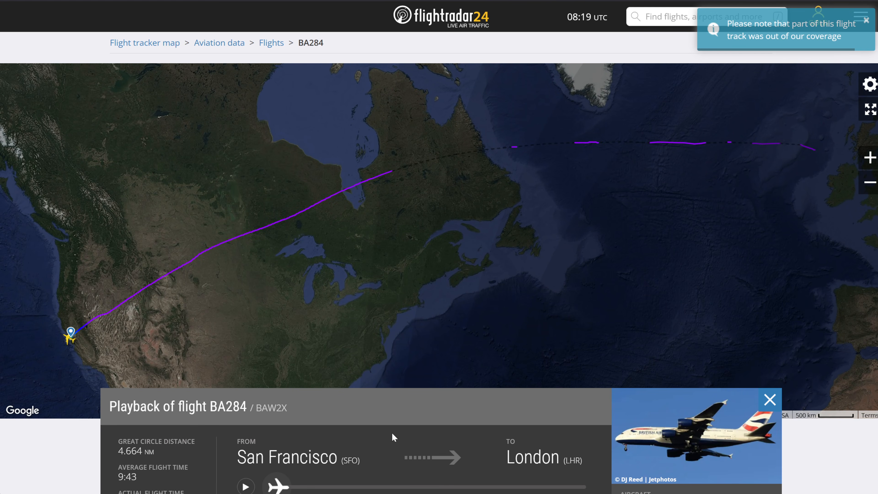
pyautogui.moveTo(295, 409); pyautogui.dragTo(246, 409)
pyautogui.click(300, 411)
# - Switch to SimBrief and enter airline BAW, flight number 284, departure KSFO and arrival EGLL
pyautogui.hotkey('ctrl', 'Tab')
pyautogui.click(85, 134)
pyautogui.write('BAW')
pyautogui.press('Tab')
pyautogui.write('284')
pyautogui.press('Tab')
pyautogui.write('KSFO')
pyautogui.press('Tab')
pyautogui.write('LHR')
pyautogui.press('Tab')
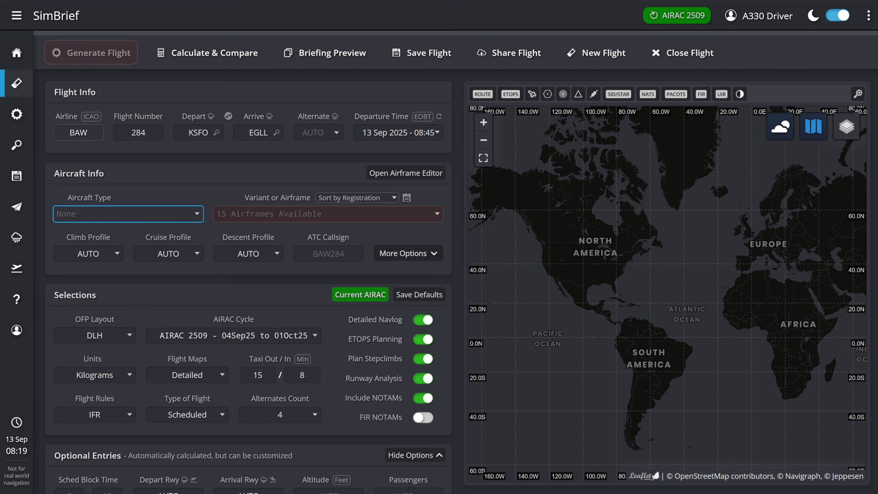
# - Set the aircraft type to A388 - A380-800 with the airframe D-AIML - FLYBYWIRE A380X
pyautogui.write('A388 - A380-800')
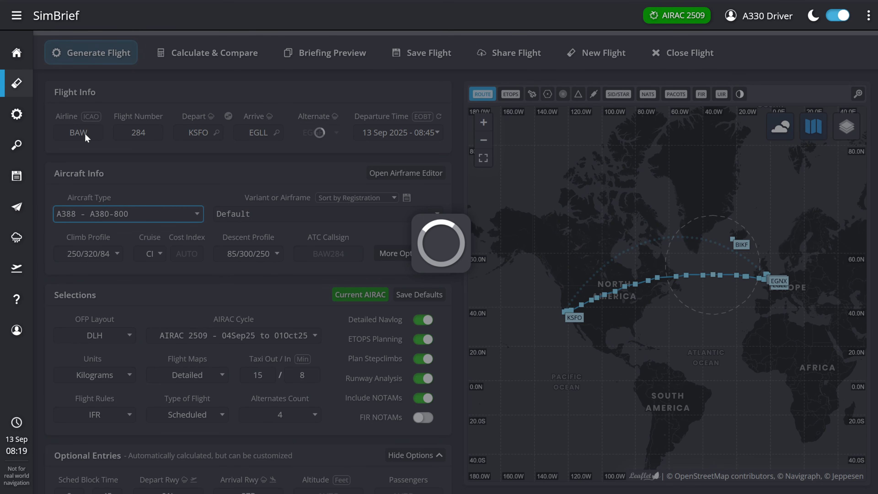
pyautogui.click(280, 217)
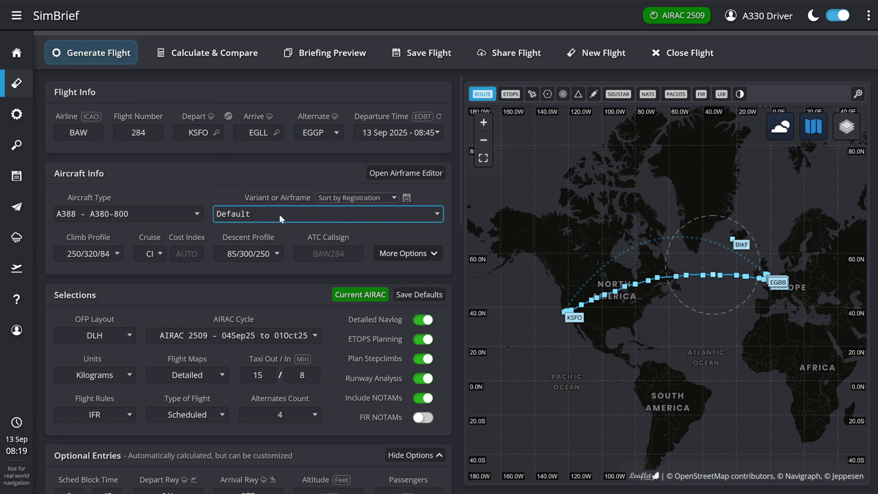
pyautogui.click(259, 291)
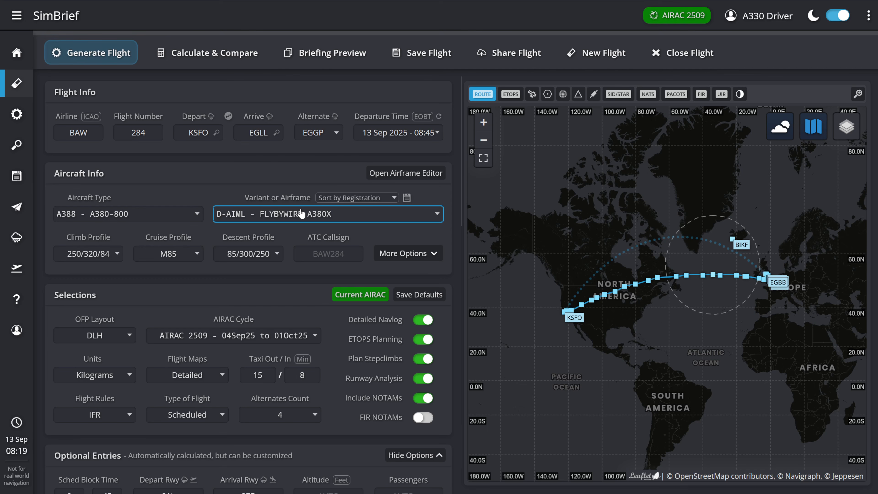
pyautogui.click(301, 210)
pyautogui.click(288, 263)
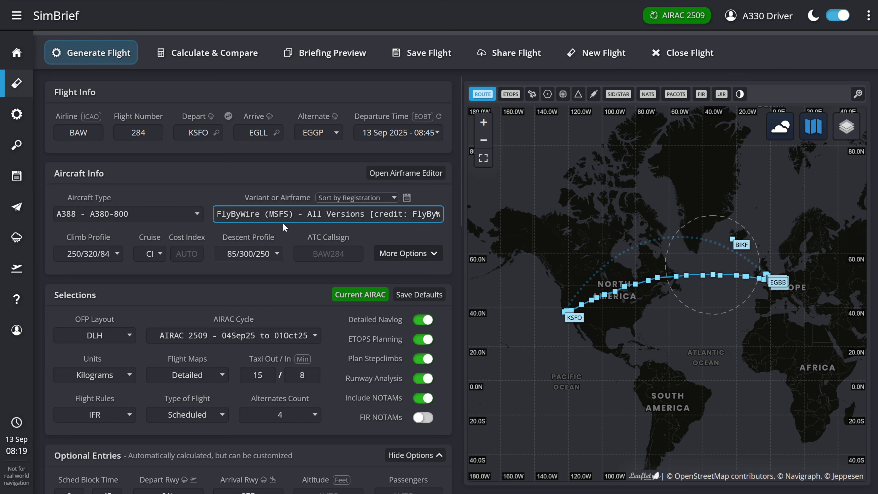
pyautogui.click(275, 294)
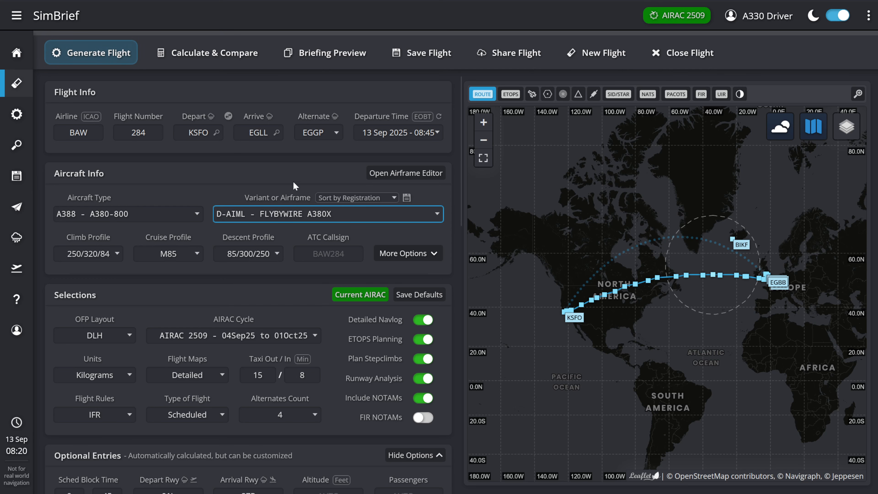
# - Change the cruise profile to CI with a cost index of 50
pyautogui.click(175, 259)
pyautogui.click(154, 274)
pyautogui.click(188, 255)
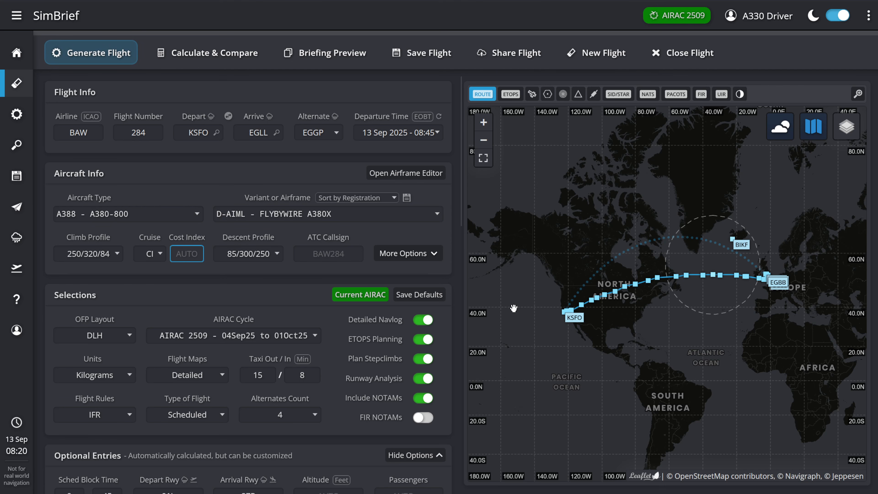
pyautogui.write('50')
pyautogui.click(230, 167)
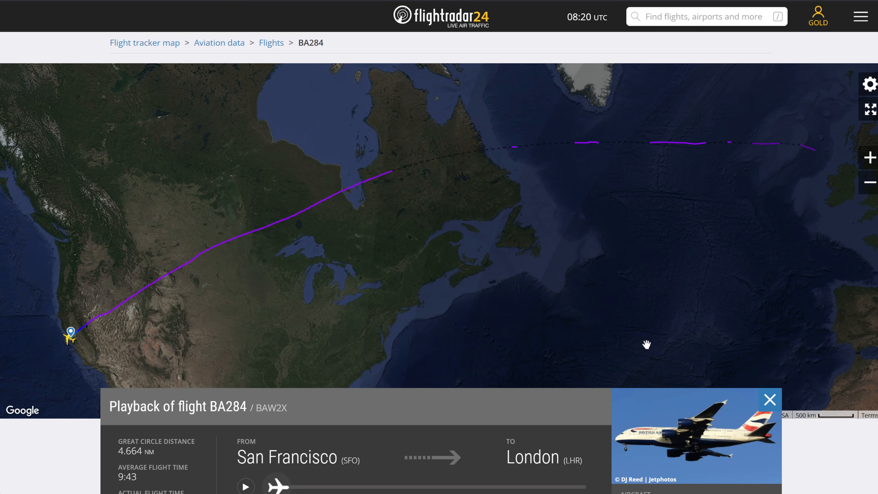
# - Look up BA284's callsign in the Flightradar24 playback and set the SimBrief ATC callsign to BAW2X
pyautogui.scroll(-4, 498, 433)
pyautogui.doubleClick(281, 283)
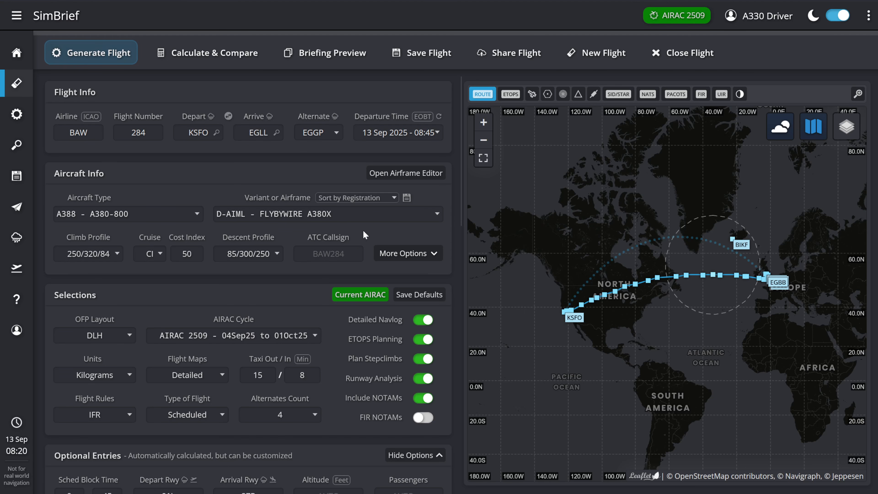
pyautogui.click(356, 250)
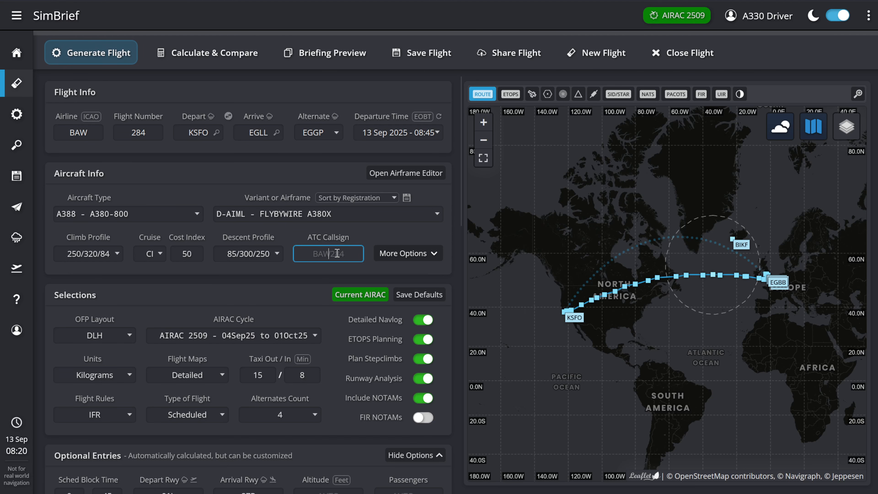
pyautogui.write('BAW2SD')
pyautogui.press('BackSpace')
pyautogui.press('BackSpace')
pyautogui.write('X')
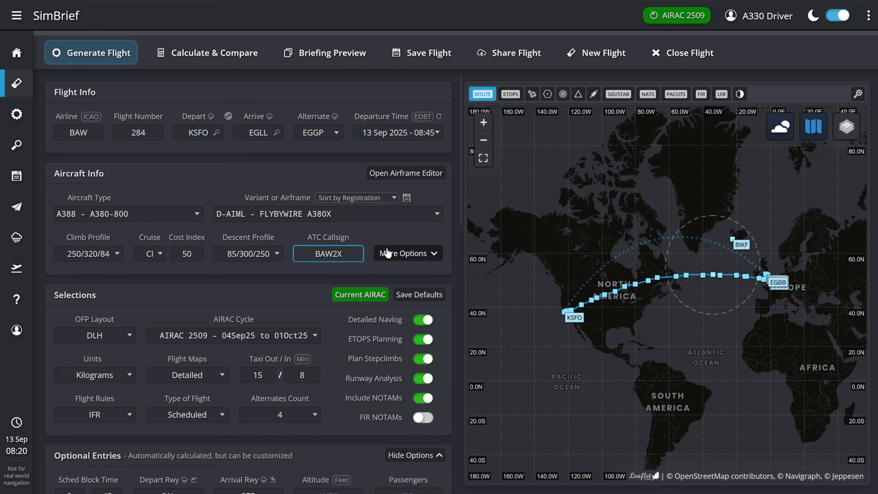
# - Expand the additional aircraft options and change the registration to G-XLEA
pyautogui.click(397, 255)
pyautogui.click(181, 305)
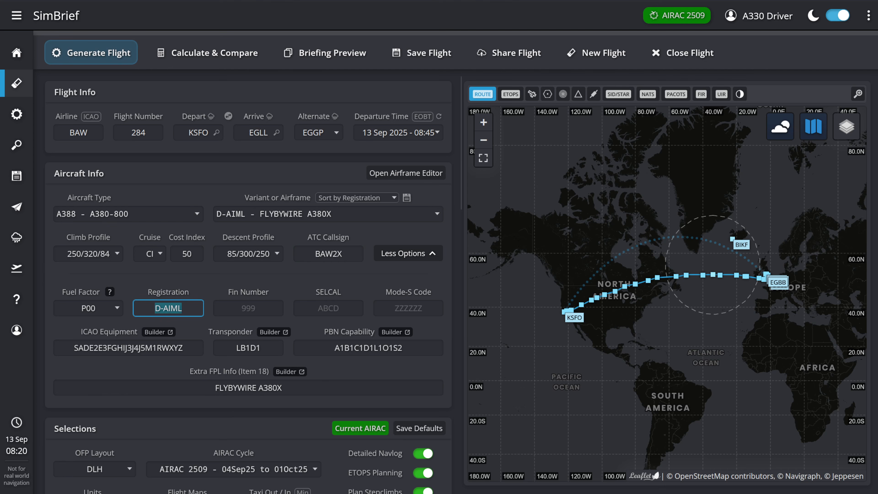
pyautogui.write('G-XLEA')
pyautogui.click(244, 308)
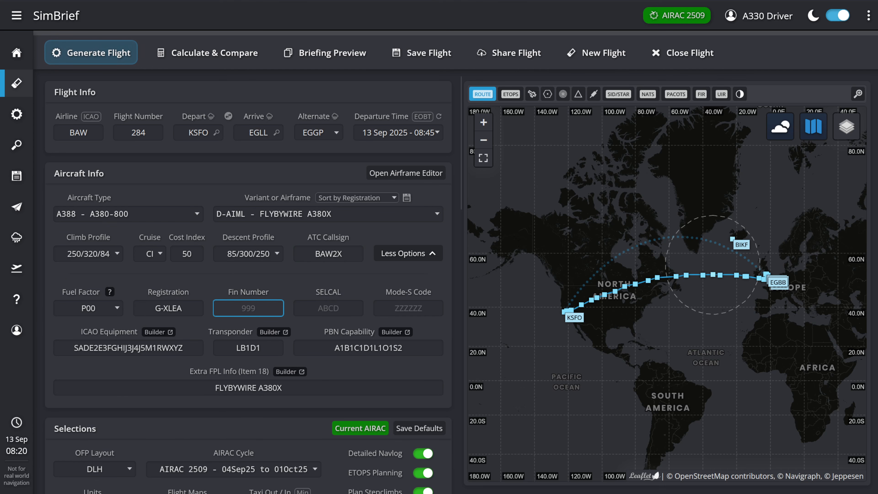
# - Check the schedule in Flightradar24, set the SimBrief departure time to 12 Sep 2025, 23:30, and decline automatic reselection of runways and alternates
pyautogui.hotkey('ctrl', 'Tab')
pyautogui.scroll(-7, 479, 384)
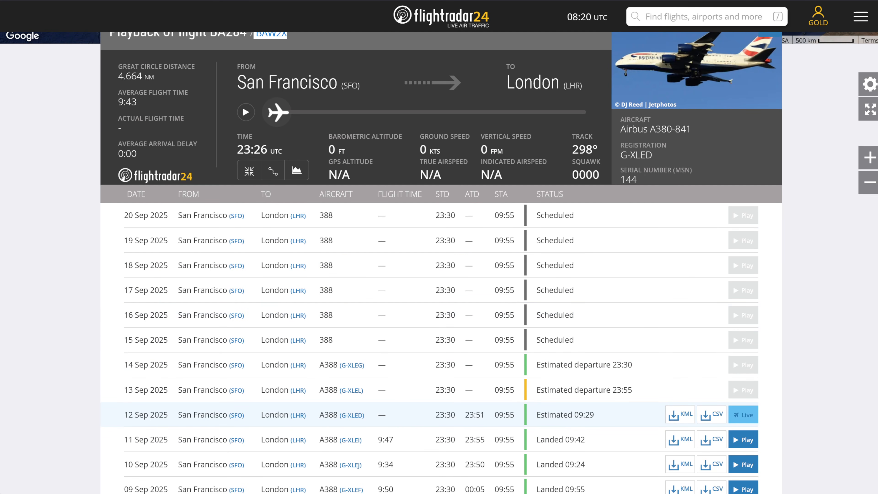
pyautogui.hotkey('ctrl', 'shift', 'Tab')
pyautogui.click(424, 134)
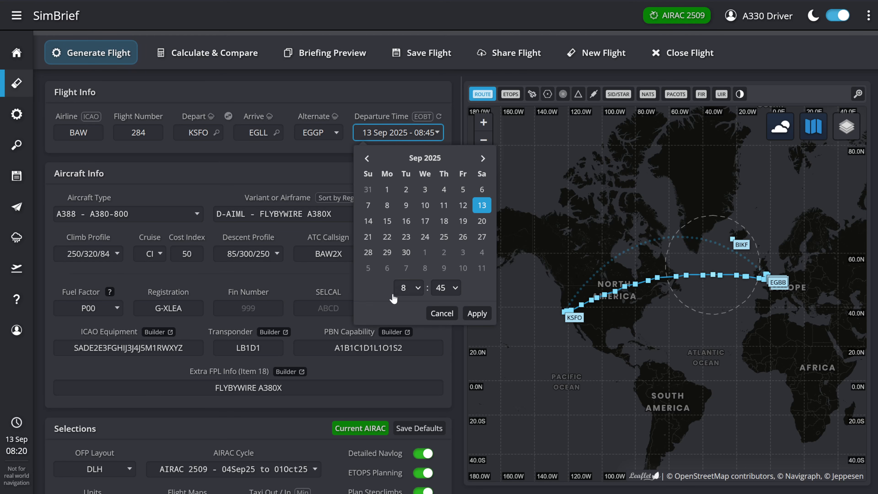
pyautogui.click(462, 208)
pyautogui.click(407, 291)
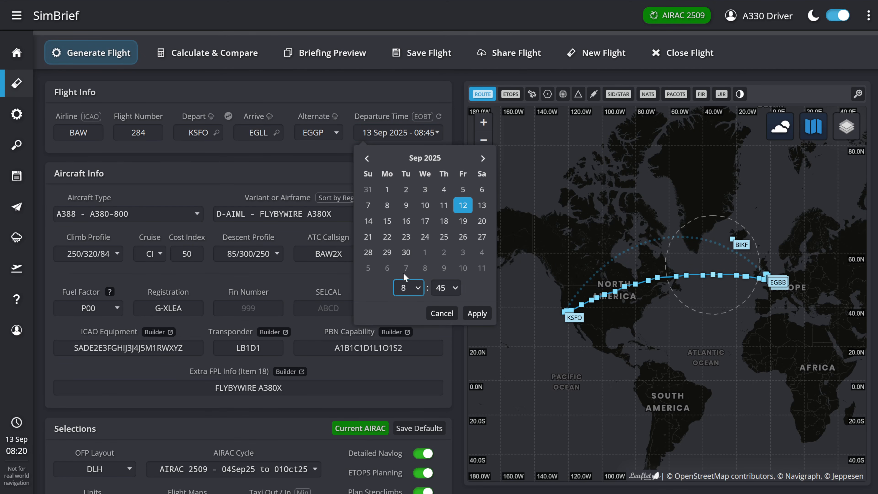
pyautogui.click(407, 265)
pyautogui.click(444, 58)
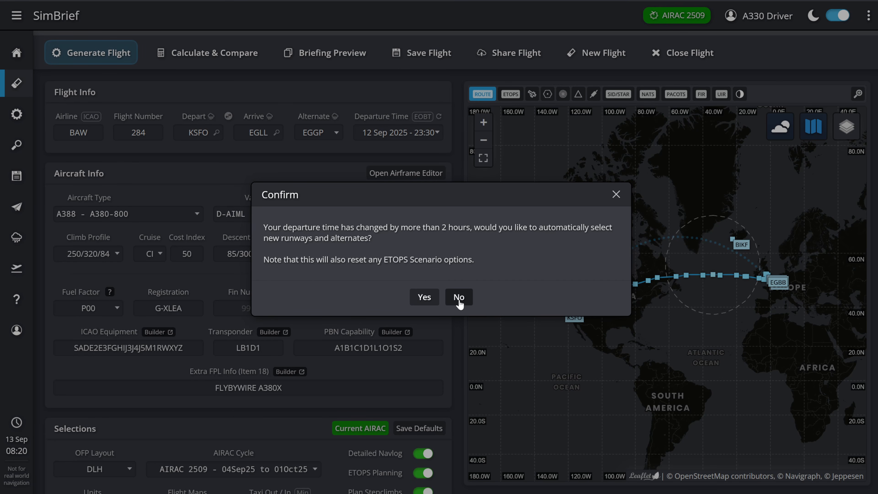
pyautogui.click(459, 299)
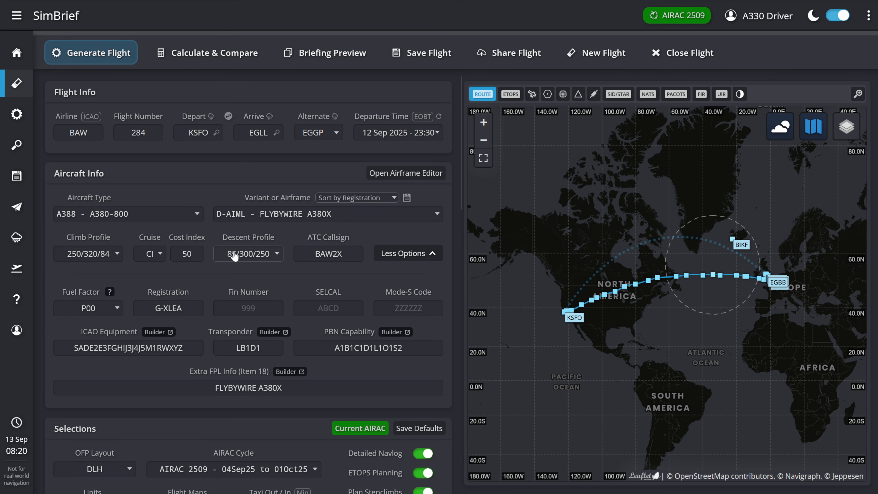
# - Check the scheduled times in the Flightradar24 history and set the scheduled block time to 10:25 in SimBrief
pyautogui.scroll(-10, 186, 243)
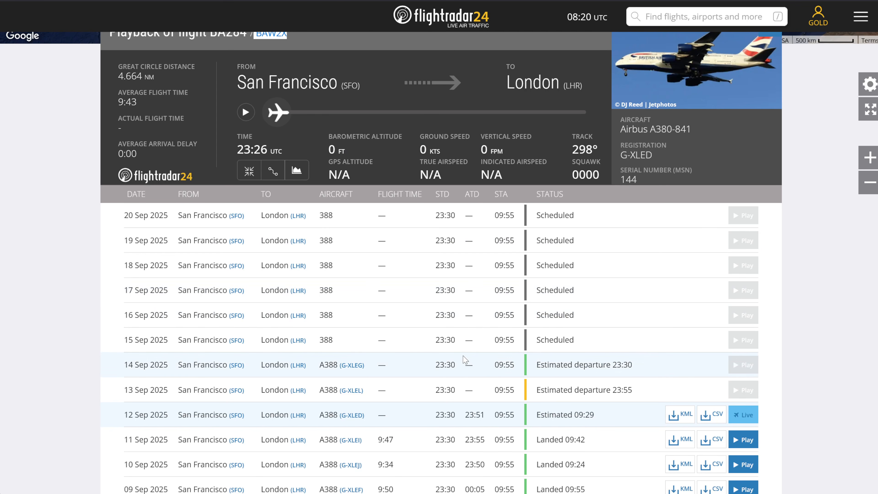
pyautogui.scroll(-3, 495, 290)
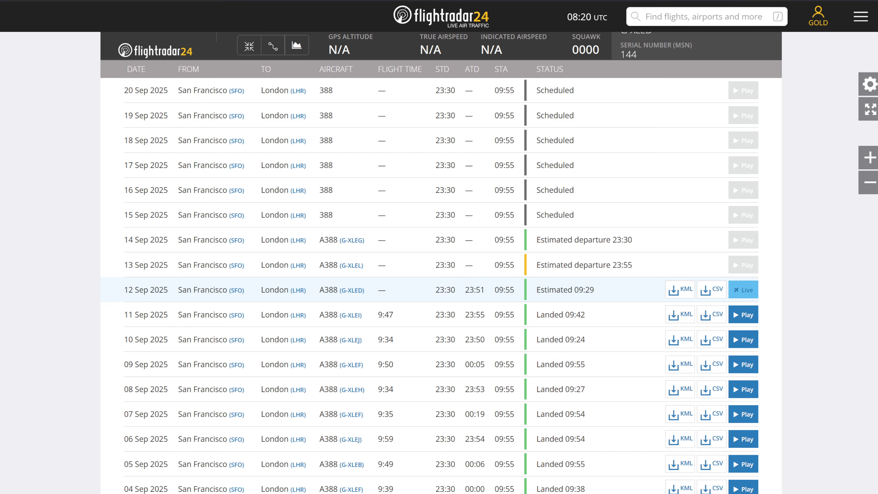
pyautogui.click(553, 1)
pyautogui.doubleClick(70, 227)
pyautogui.write('10')
pyautogui.press('Tab')
pyautogui.write('25')
pyautogui.click(196, 194)
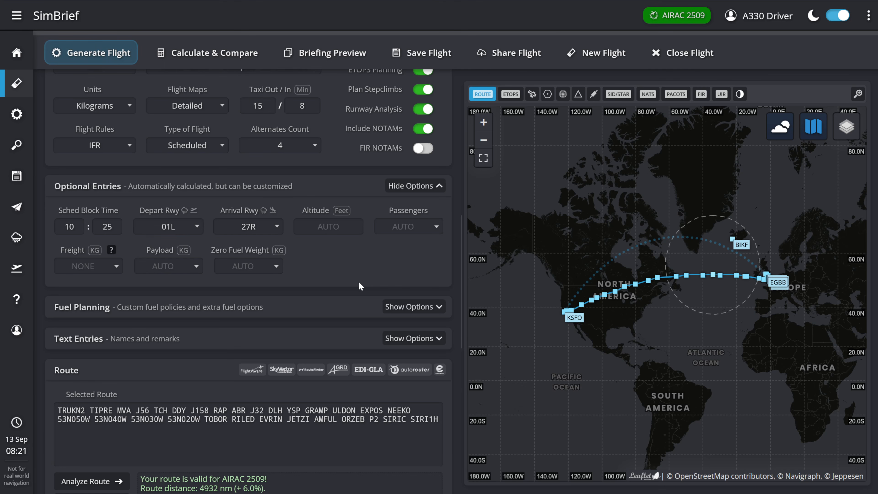
# - Review the entered flight details and suggested routes, and calculate the current TRUKN2 TIPRE MVA J56 TCH DDY route as the comparison baseline
pyautogui.scroll(8, 358, 285)
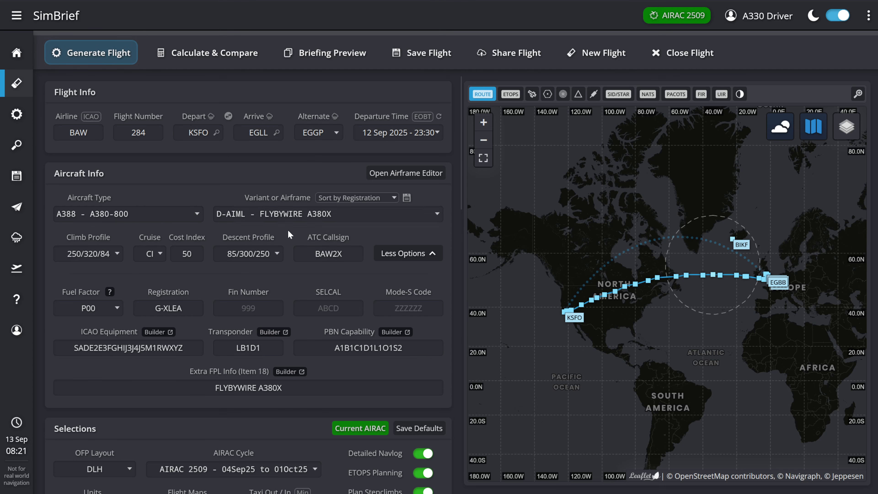
pyautogui.scroll(-15, 280, 297)
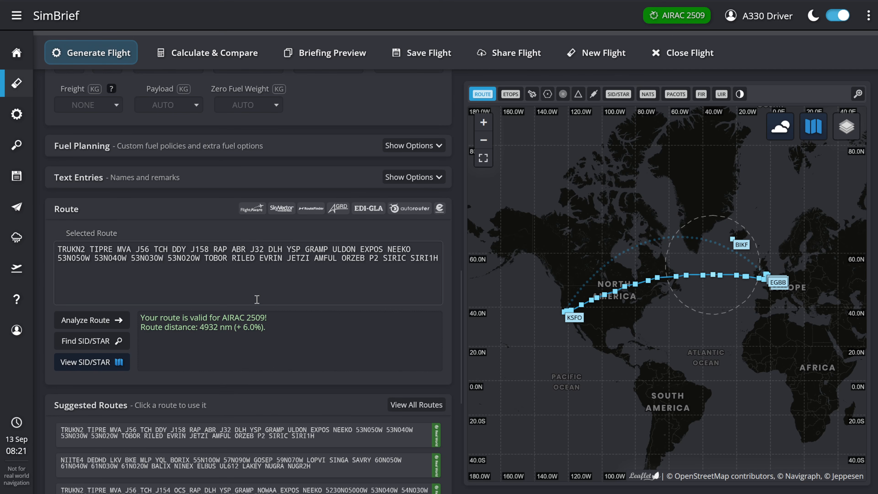
pyautogui.scroll(-5, 248, 296)
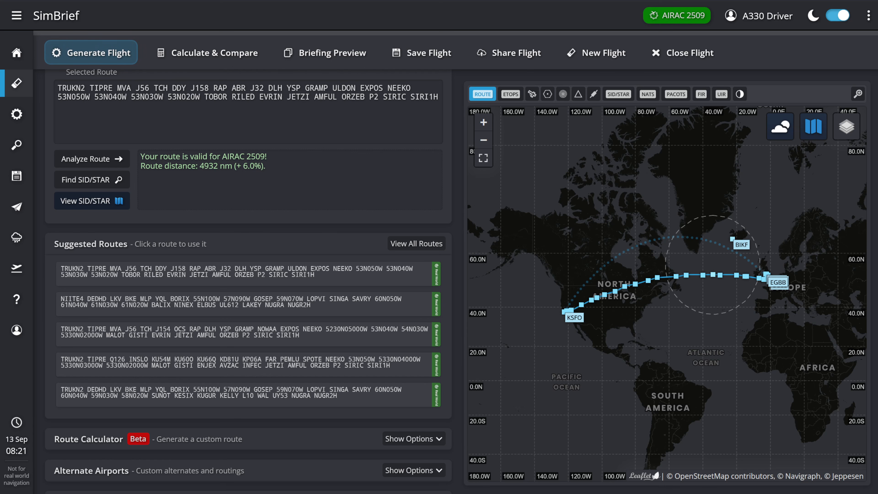
pyautogui.click(212, 55)
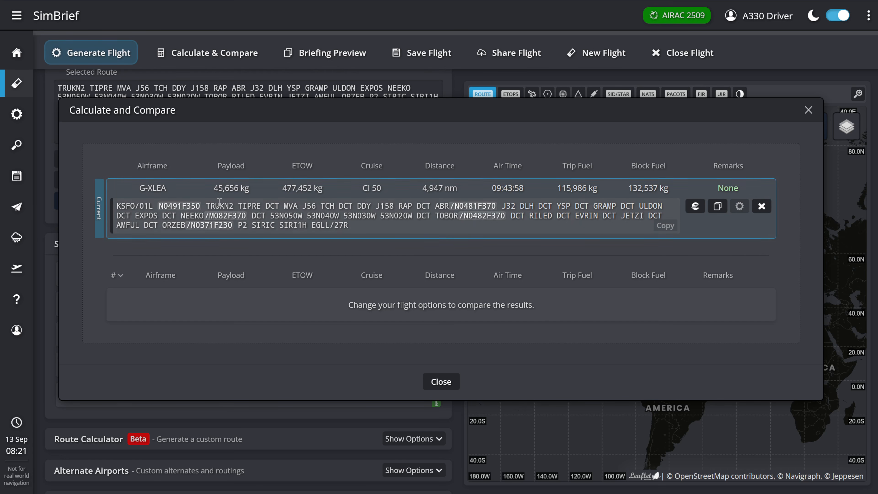
pyautogui.click(435, 382)
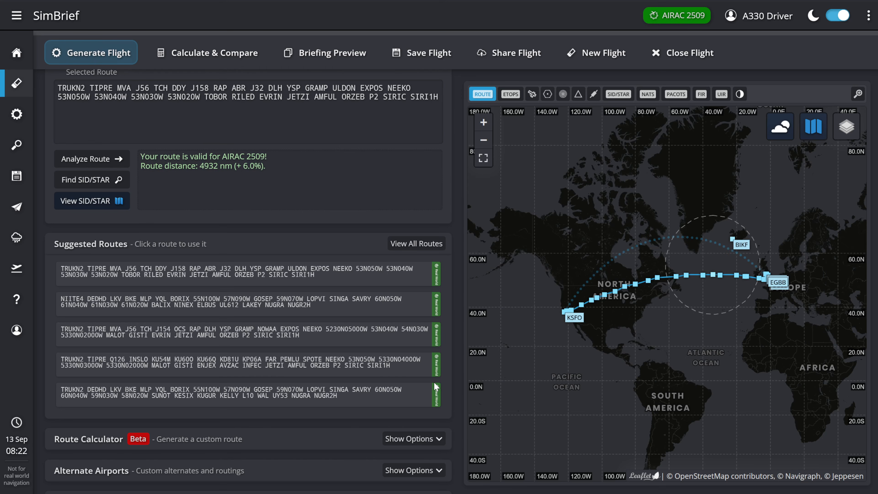
# - Load the second suggested route, starting NIITE4 DEDHD LKV, and compare its air time and fuel with the baseline
pyautogui.click(337, 310)
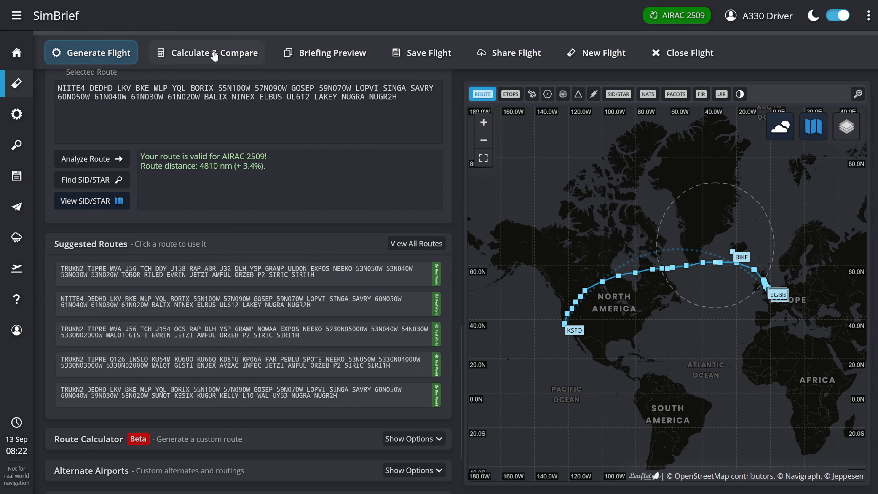
pyautogui.click(215, 55)
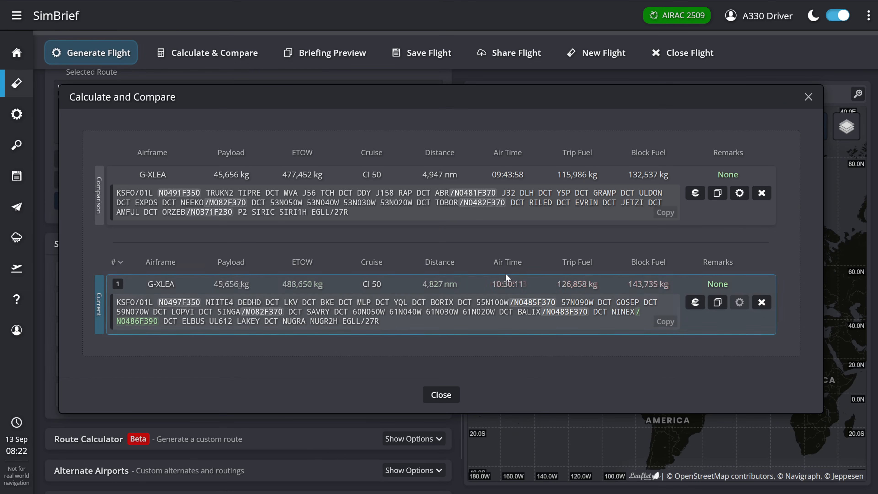
pyautogui.click(441, 395)
# - Load the third suggested route, TRUKN2 TIPRE MVA J56 TCH J154, and add its calculation to the comparison
pyautogui.click(392, 335)
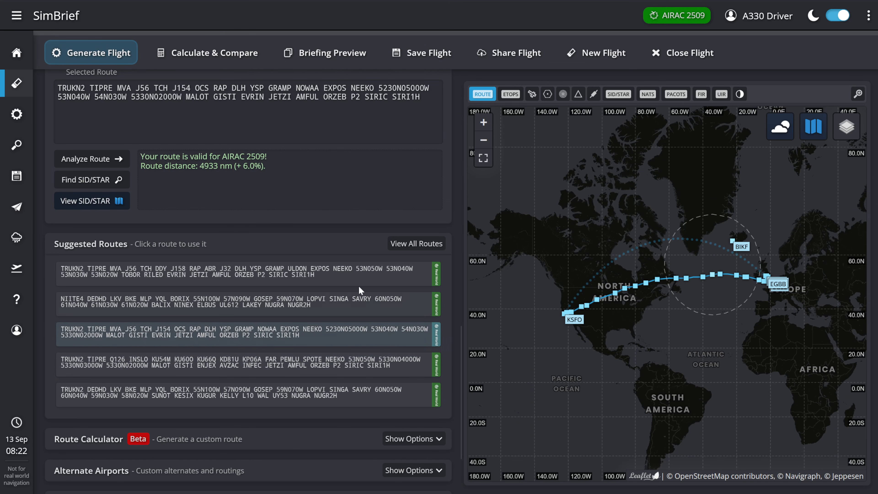
pyautogui.click(227, 55)
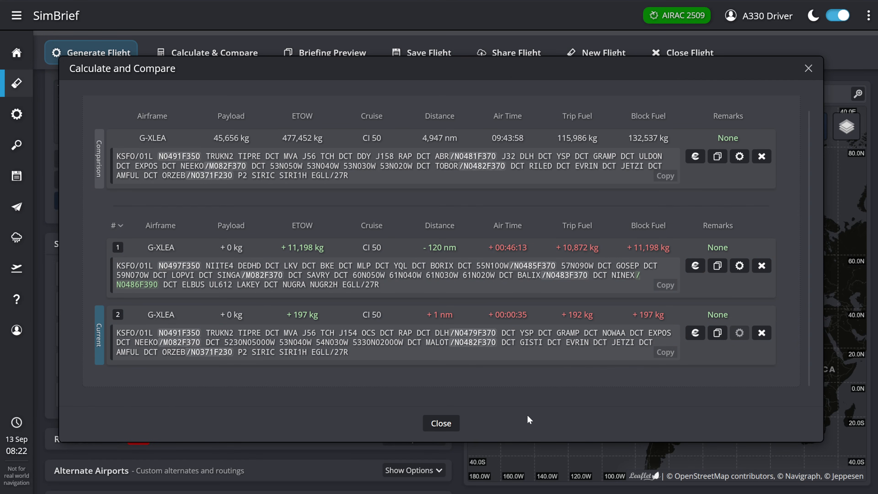
pyautogui.click(443, 424)
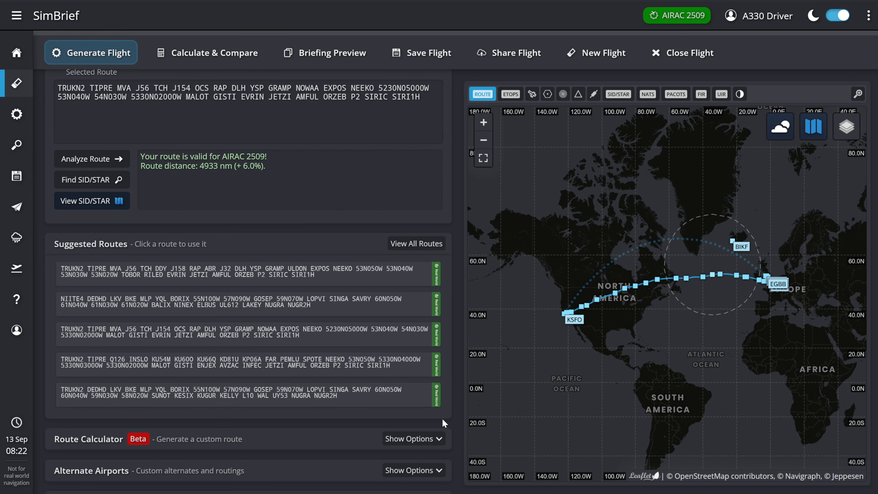
# - Load the fourth suggested route, TRUKN2 TIPRE Q126 INSLO, and calculate it against the other candidates
pyautogui.click(350, 364)
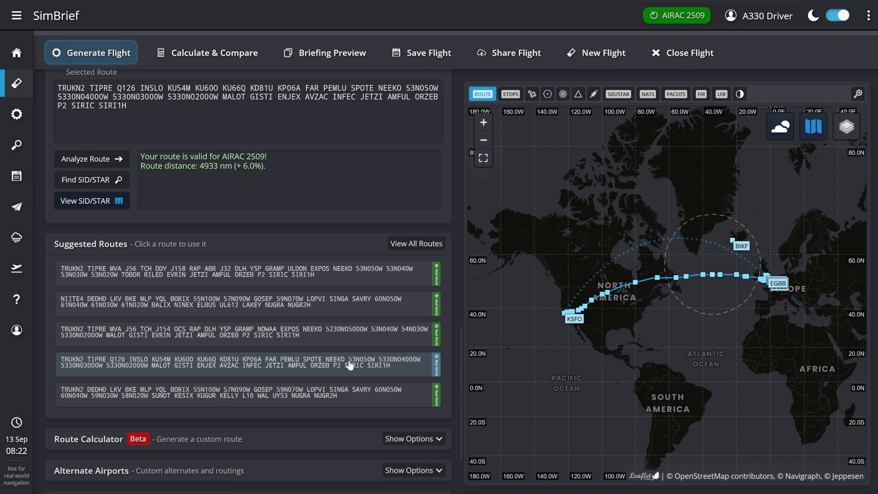
pyautogui.click(199, 59)
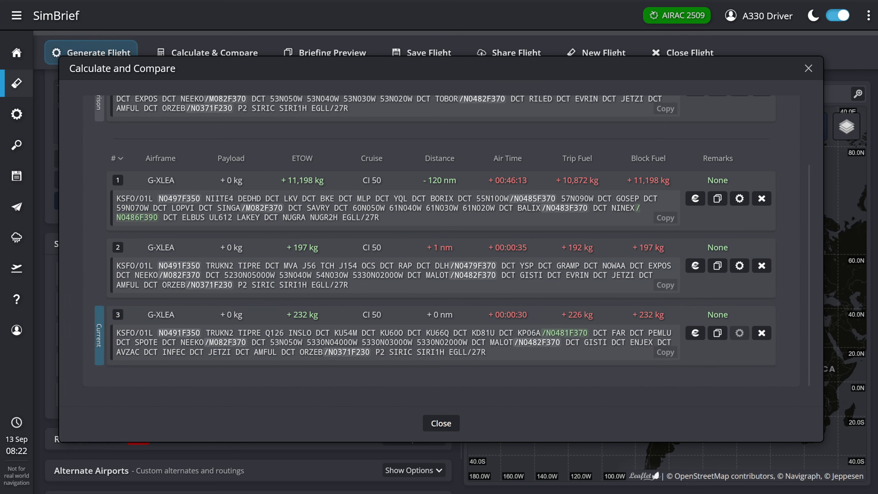
pyautogui.click(439, 421)
# - Load the fifth suggested route, TRUKN2 DEDHD LKV, calculate it, and review the differences across all compared routes
pyautogui.click(351, 389)
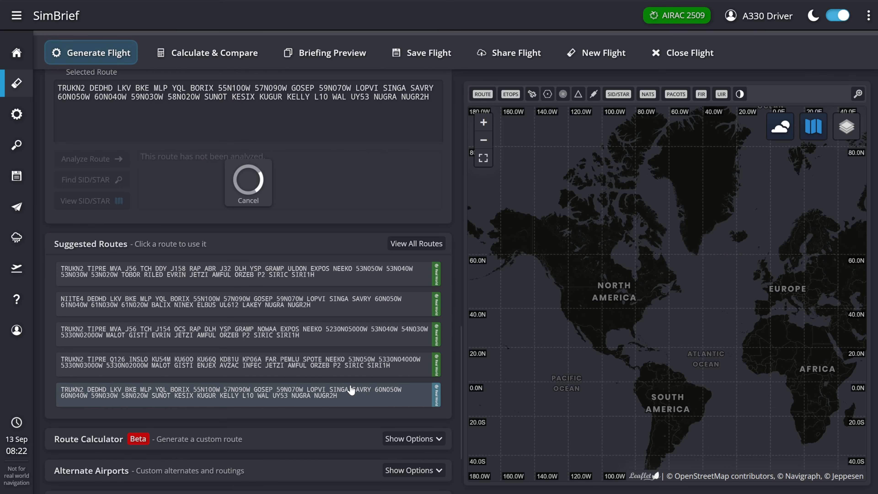
pyautogui.click(194, 62)
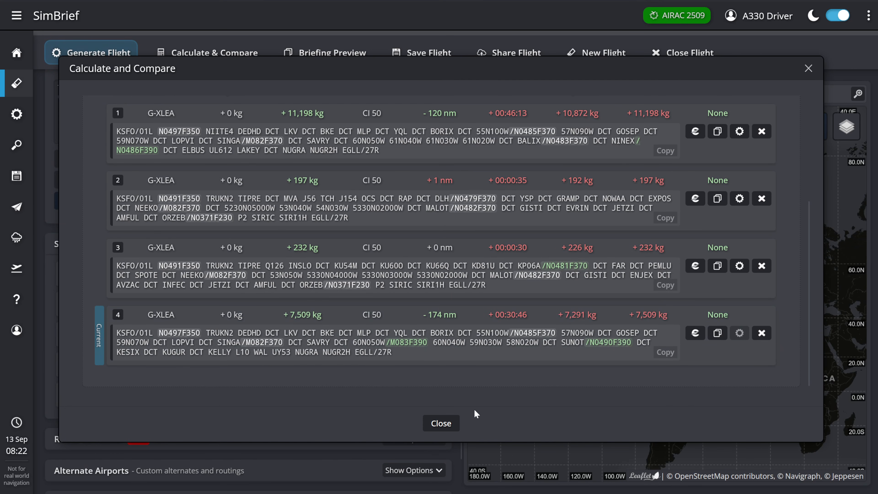
pyautogui.scroll(5, 790, 320)
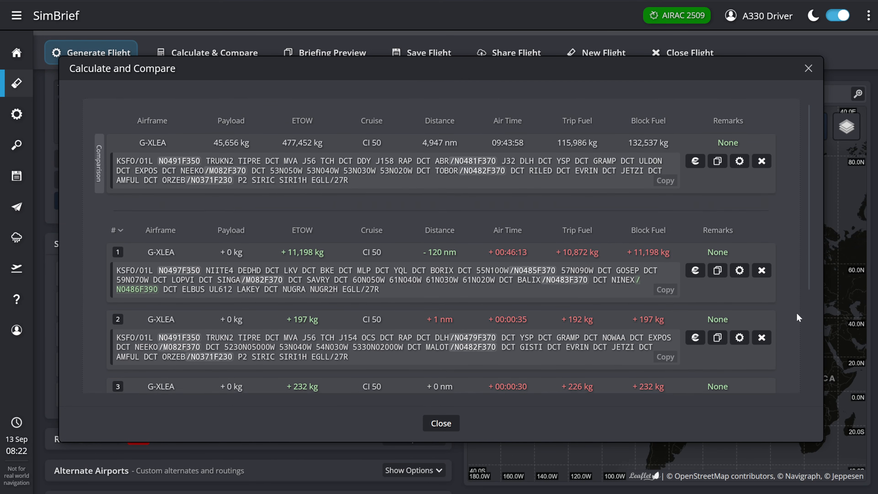
pyautogui.scroll(-4, 630, 150)
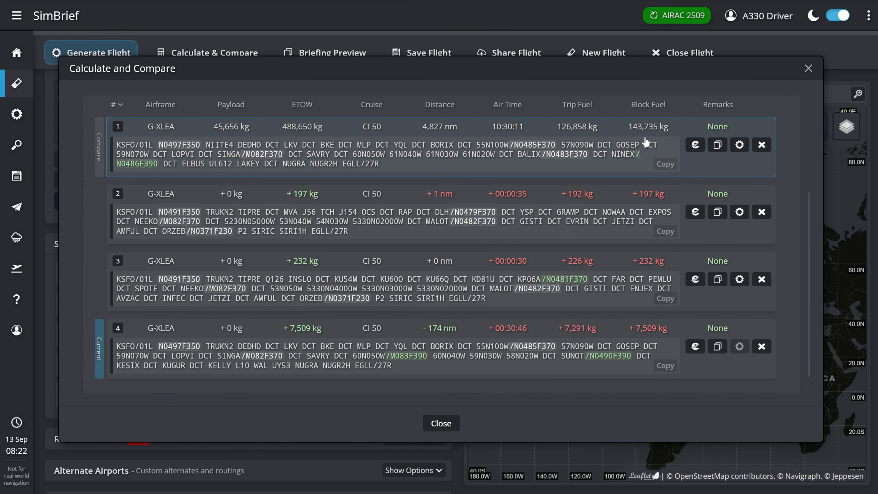
pyautogui.click(436, 422)
# - Reselect the first suggested route, TRUKN2 TIPRE MVA J56 TCH DDY J158, and check BA284's past flight times in the Flightradar24 history
pyautogui.click(299, 274)
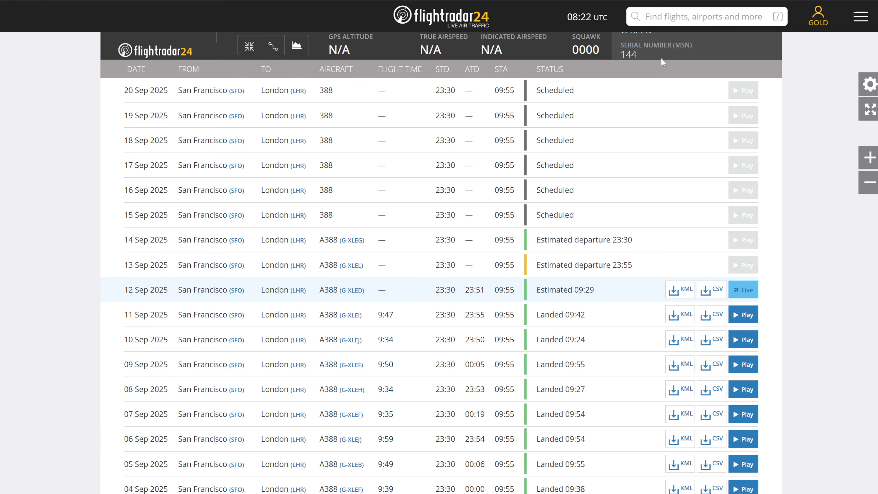
pyautogui.scroll(-1, 394, 305)
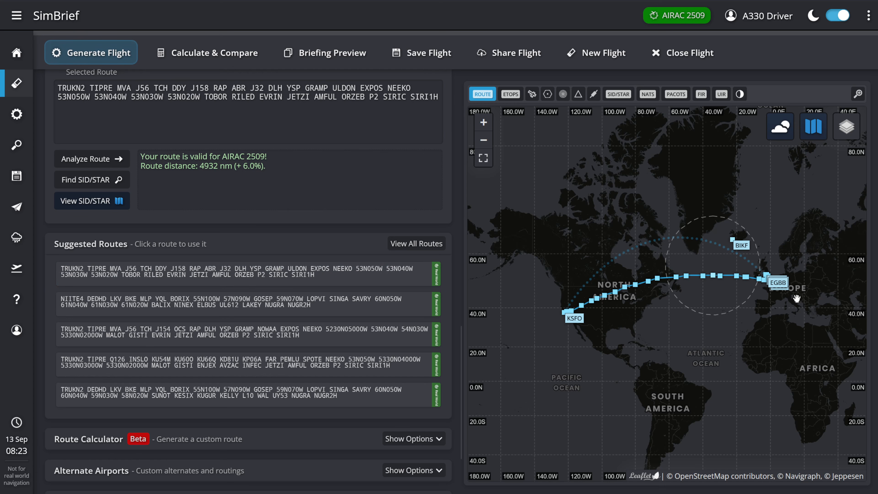
# - In SimBrief, set 484 passengers and 5000 kg of freight, and recalculate the flight in the route comparison
pyautogui.scroll(8, 237, 297)
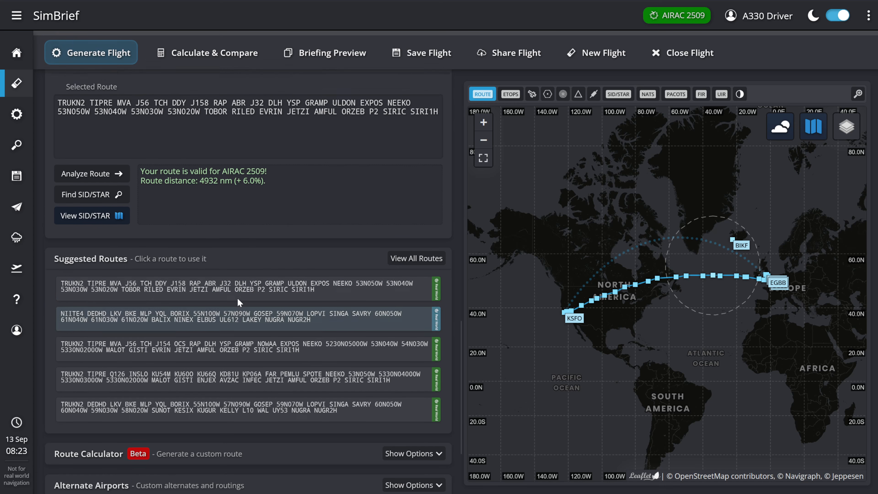
pyautogui.scroll(3, 238, 313)
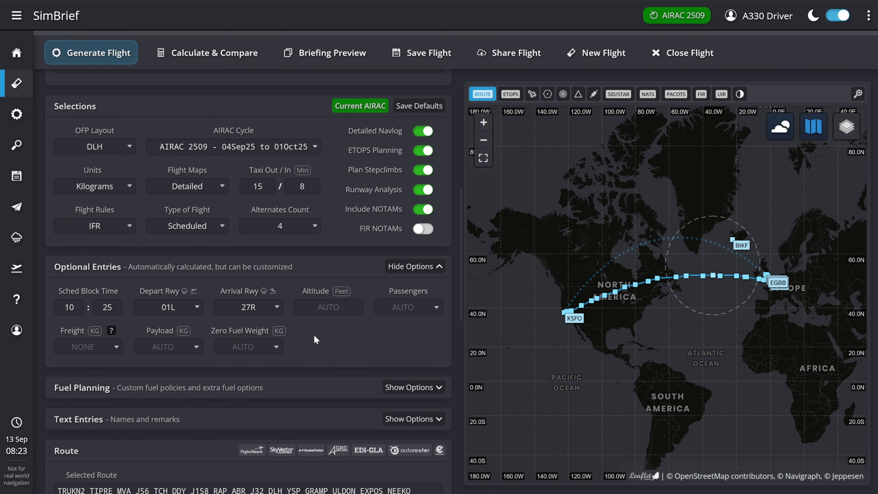
pyautogui.scroll(-2, 315, 335)
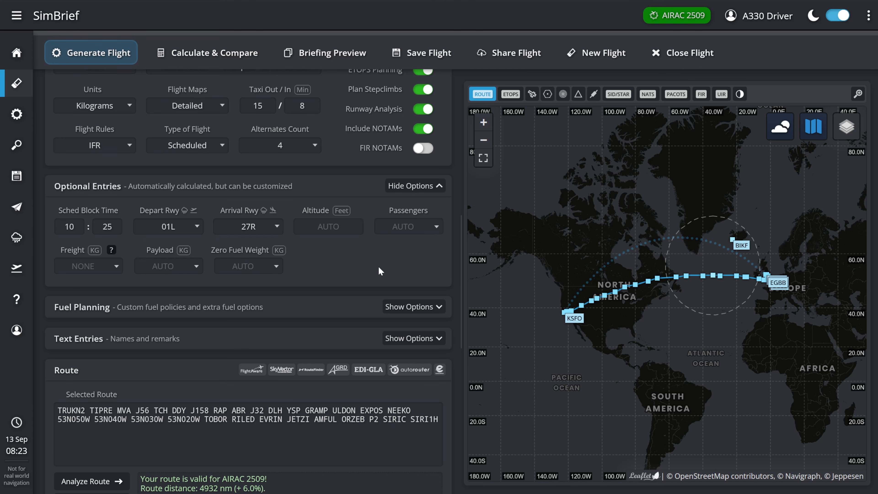
pyautogui.click(408, 226)
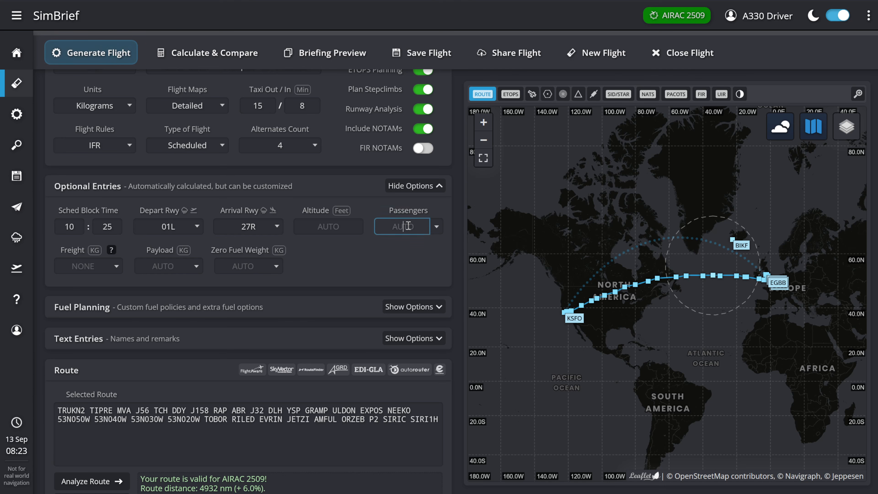
pyautogui.write('484')
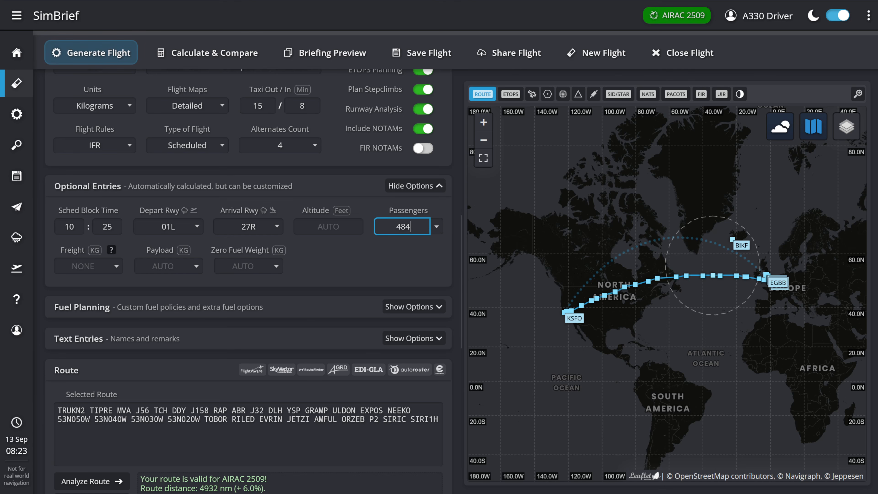
pyautogui.click(84, 266)
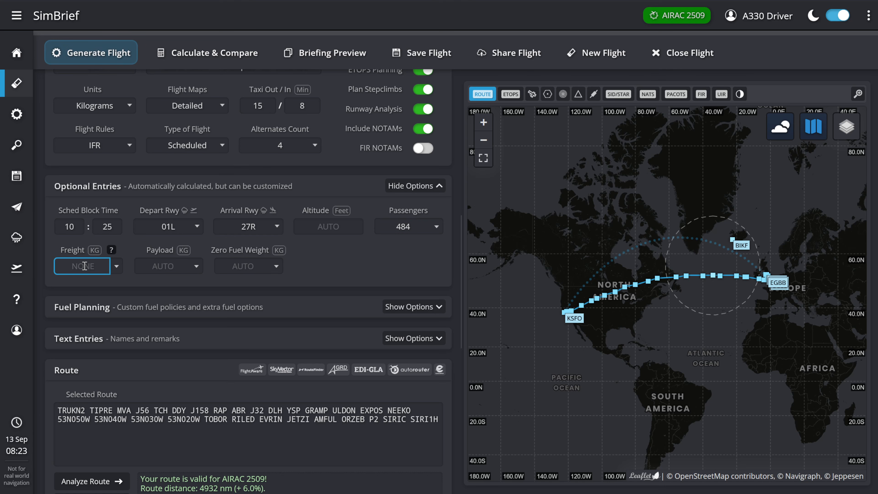
pyautogui.write('5000')
pyautogui.click(334, 256)
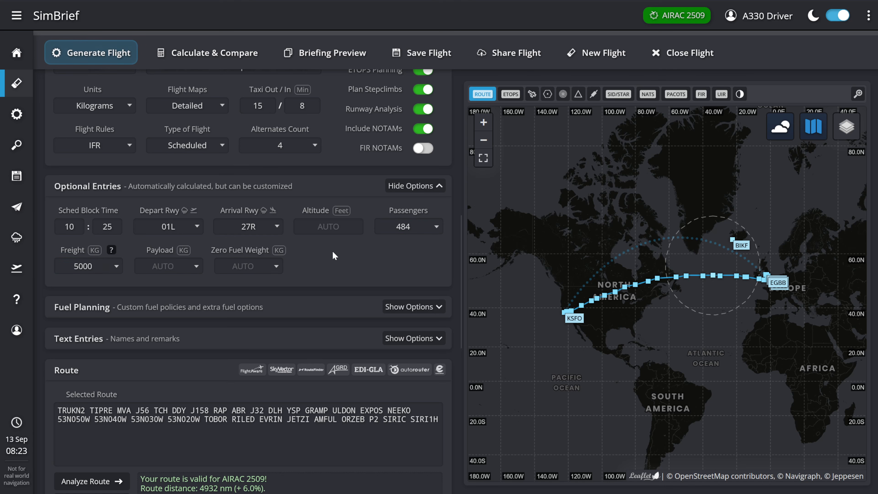
pyautogui.click(224, 57)
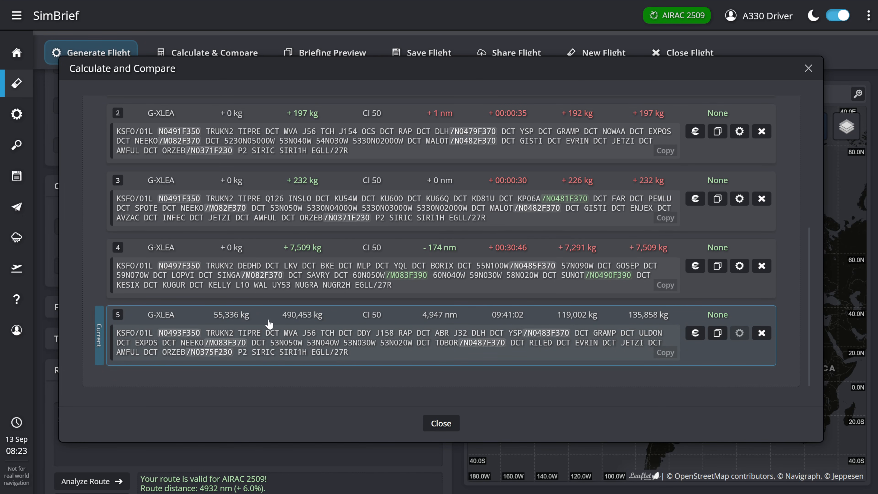
pyautogui.click(441, 423)
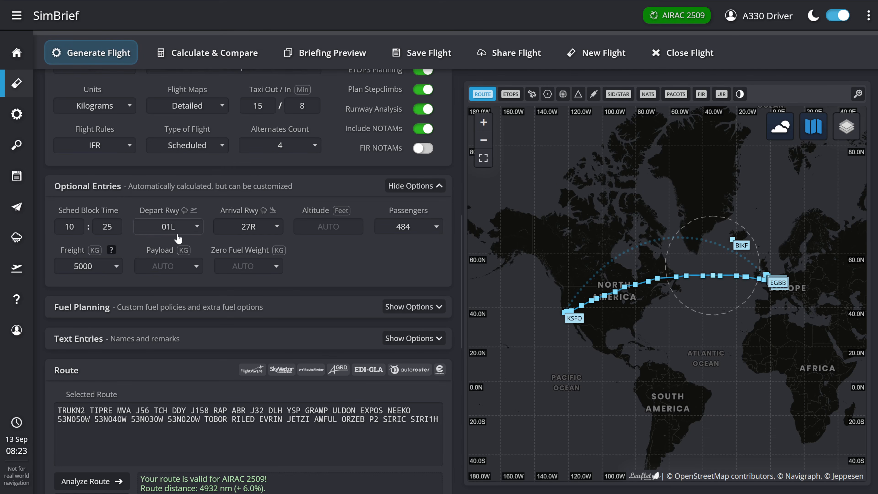
# - Examine San Francisco's airport weather, METAR, TAF and real-world ATIS for the wind and departure runways in use
pyautogui.click(185, 211)
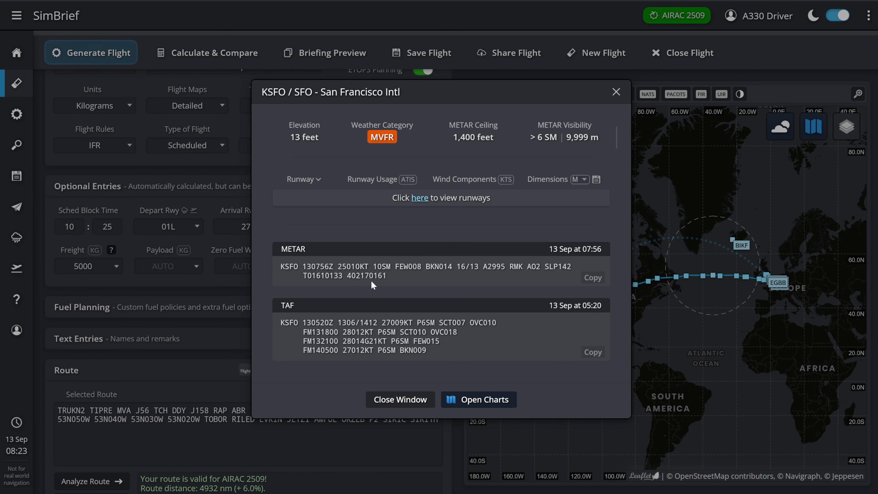
pyautogui.moveTo(343, 268); pyautogui.dragTo(373, 268)
pyautogui.click(363, 277)
pyautogui.scroll(-2, 364, 282)
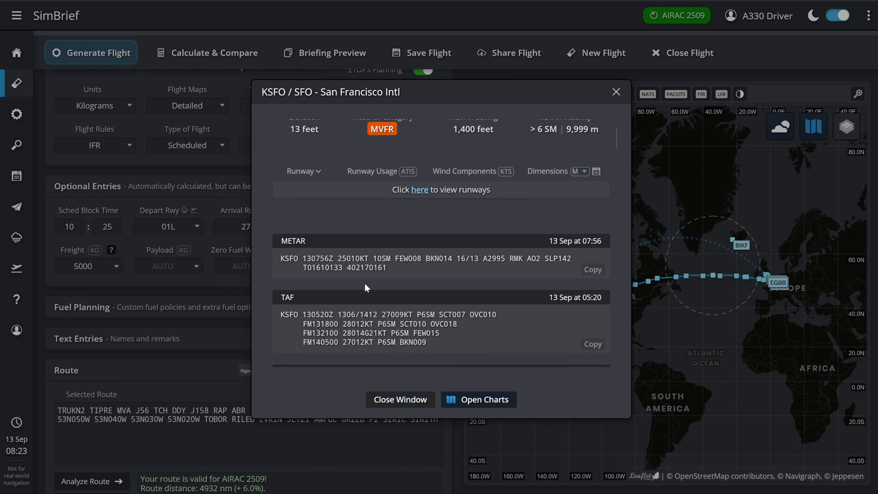
pyautogui.scroll(-5, 364, 283)
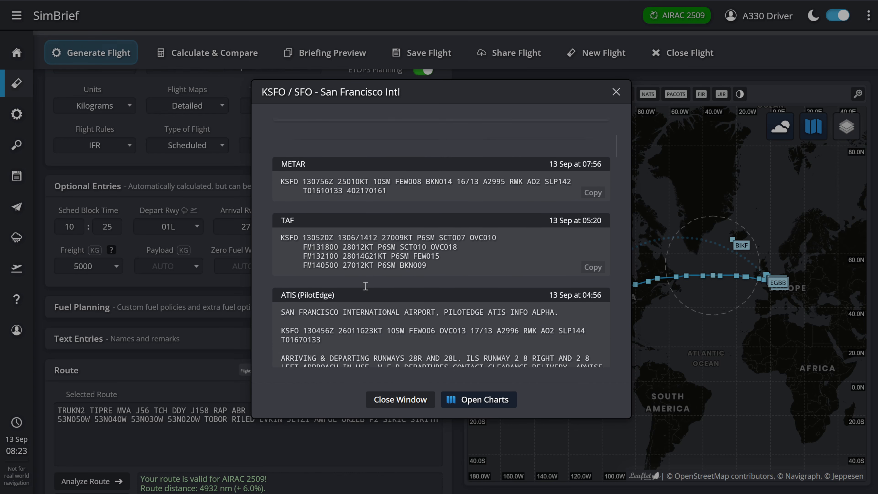
pyautogui.scroll(-7, 364, 283)
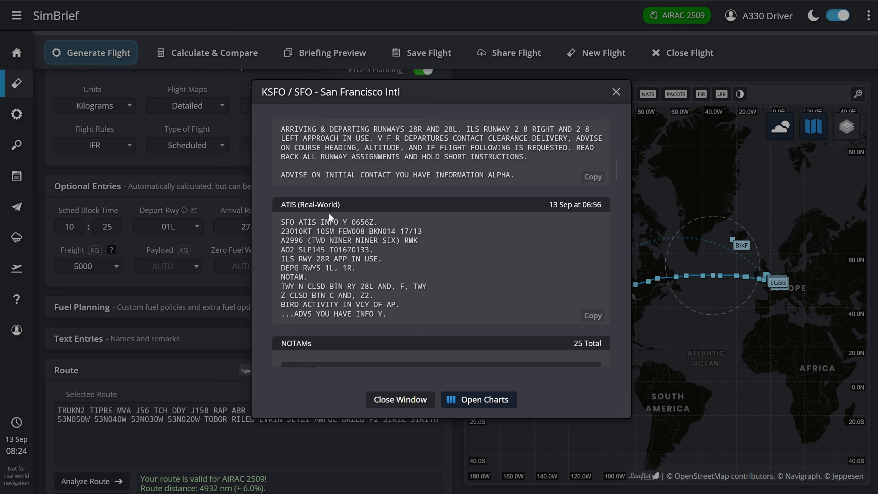
pyautogui.moveTo(281, 268); pyautogui.dragTo(363, 271)
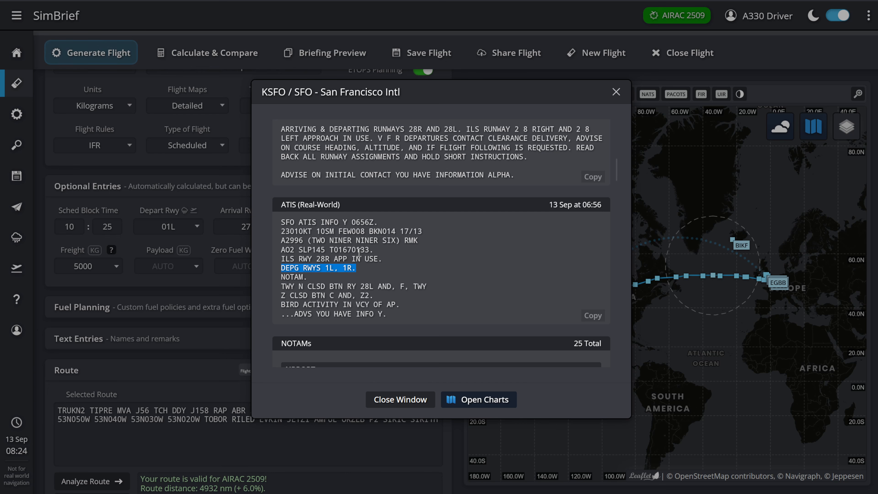
pyautogui.click(340, 245)
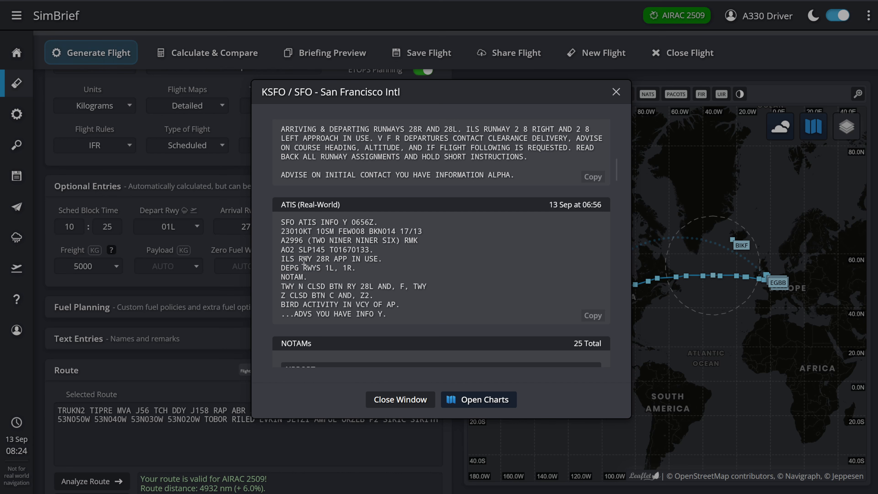
pyautogui.scroll(10, 378, 250)
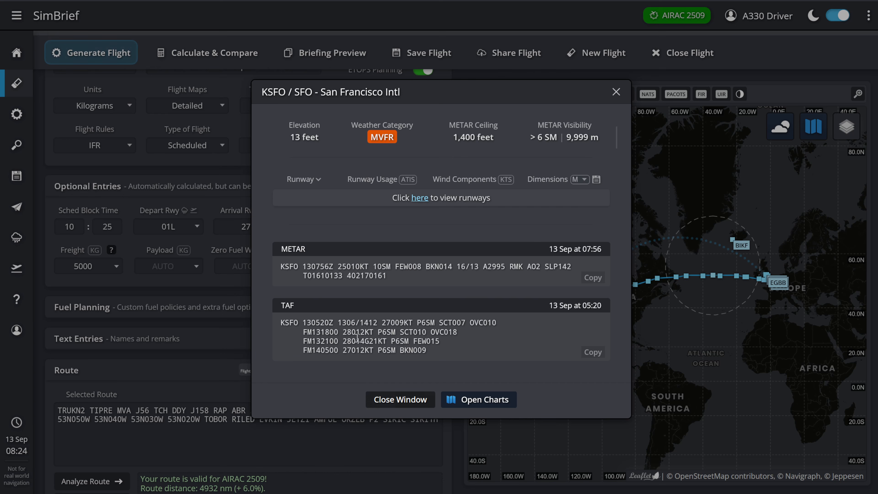
pyautogui.scroll(-2, 356, 319)
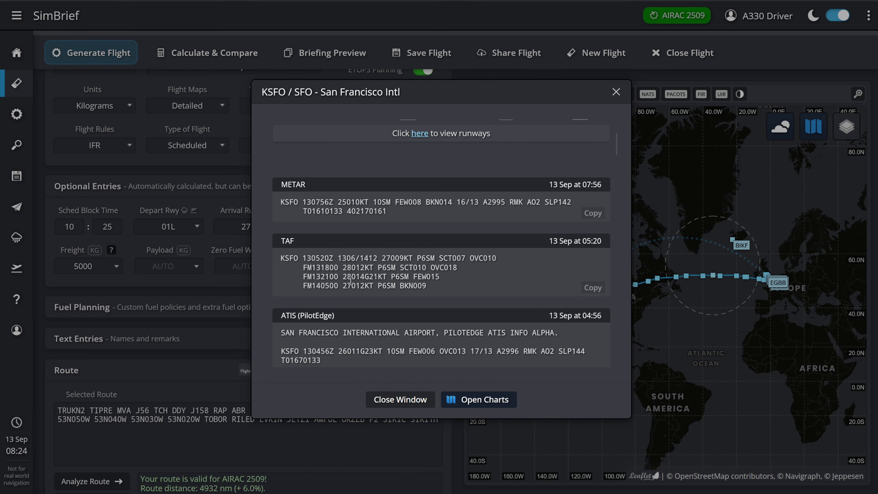
pyautogui.click(409, 401)
# - Set the departure runway to 28L and accept selecting new SIDs/STARs for the runways
pyautogui.click(190, 229)
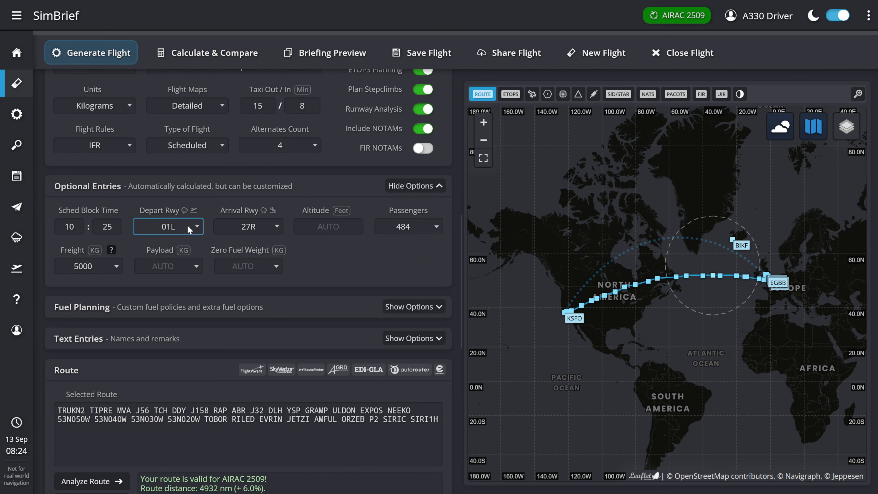
pyautogui.click(154, 332)
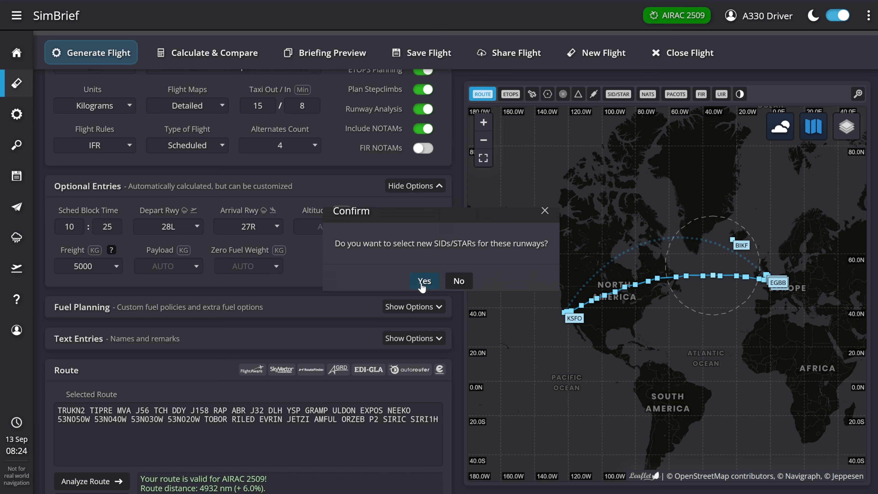
pyautogui.click(422, 283)
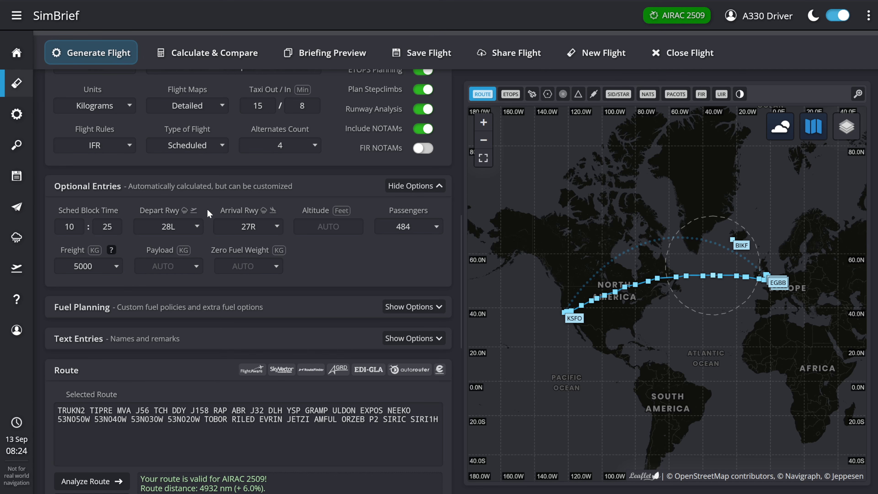
# - In the alternate airport options, set the first alternate to EGCC and the second alternate to EGKK
pyautogui.scroll(-10, 222, 215)
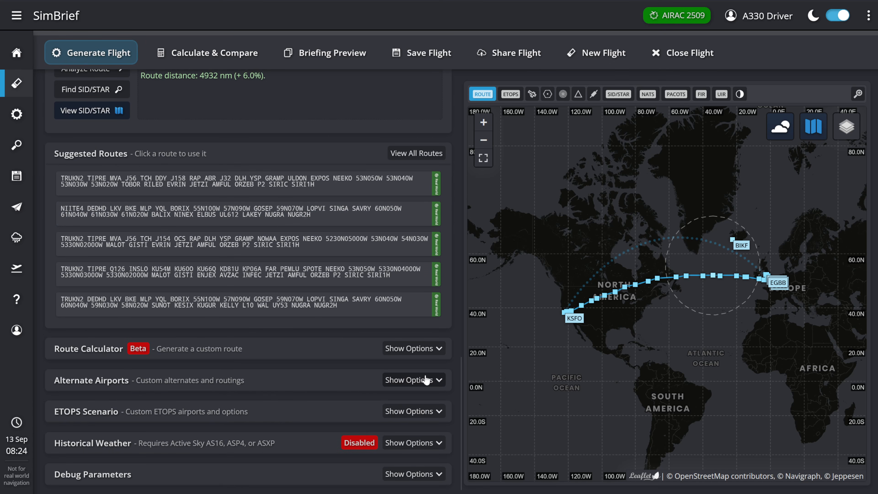
pyautogui.click(426, 380)
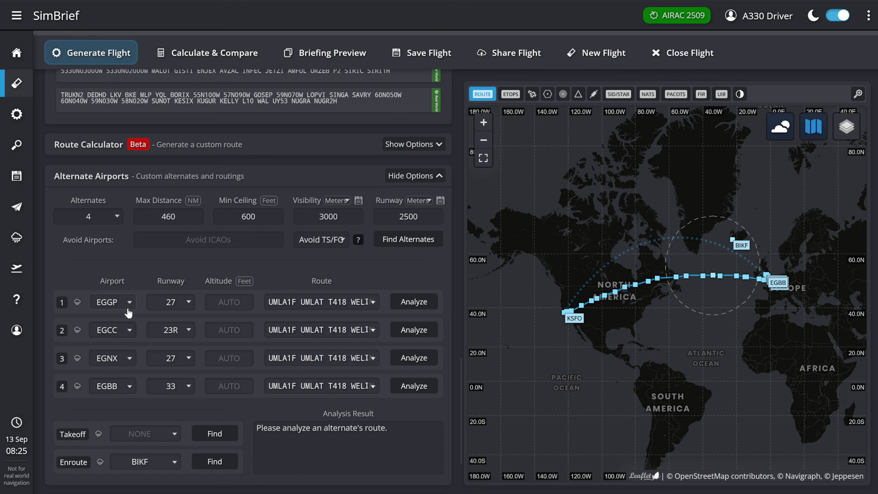
pyautogui.moveTo(106, 302); pyautogui.dragTo(118, 302)
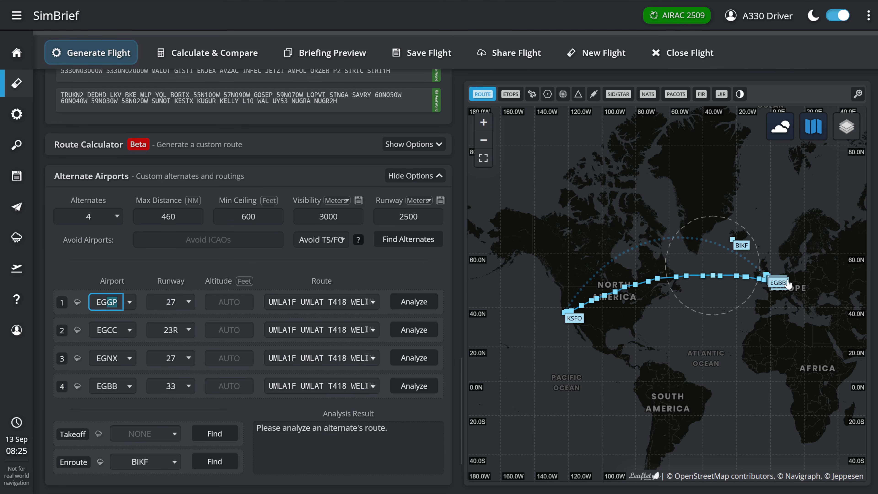
pyautogui.scroll(2, 788, 286)
pyautogui.scroll(3, 740, 271)
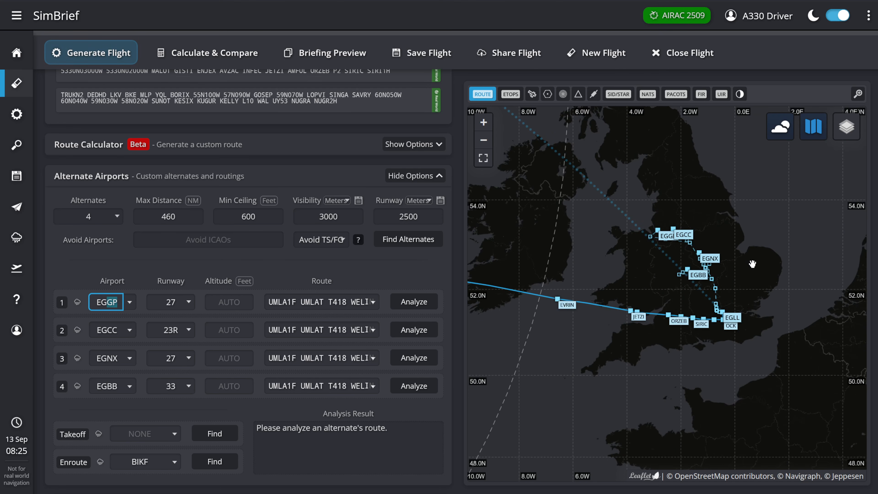
pyautogui.write('CC')
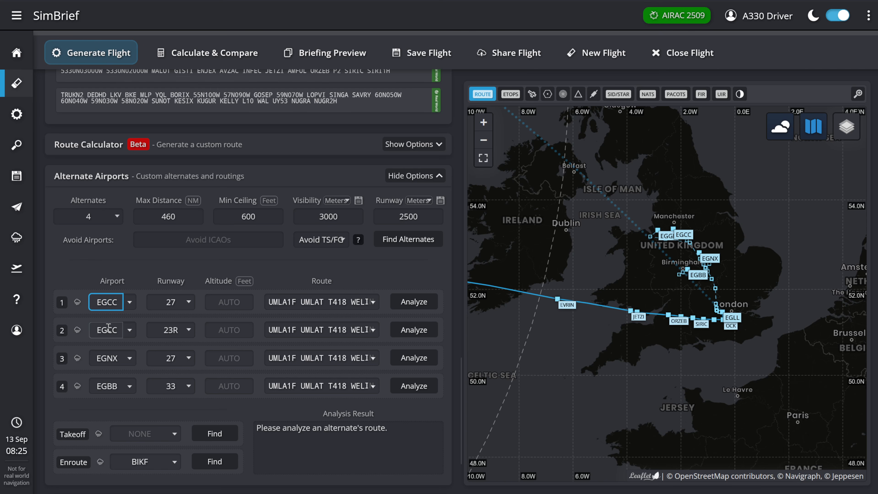
pyautogui.moveTo(108, 329); pyautogui.dragTo(124, 330)
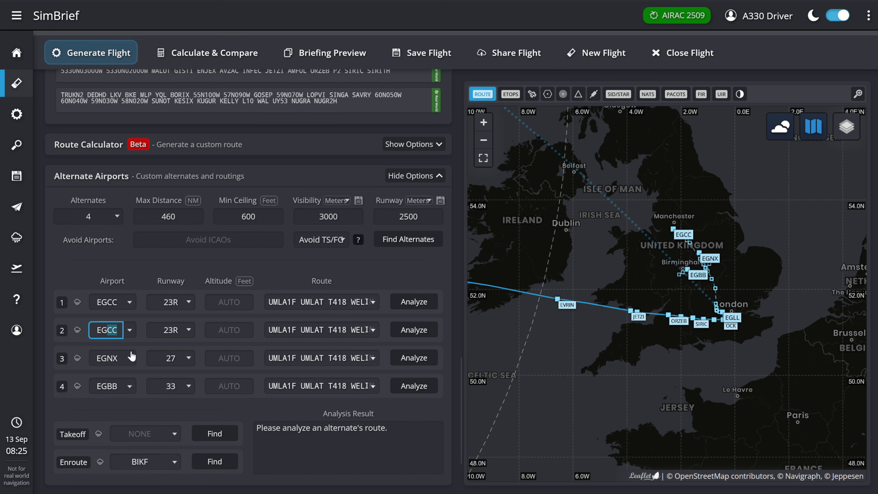
pyautogui.write('KK')
pyautogui.click(107, 359)
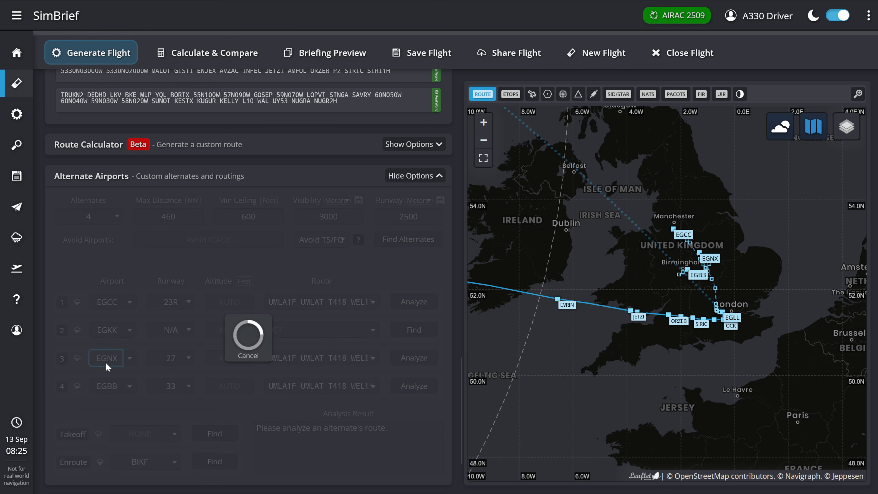
# - Replace the third alternate airport, EGNX, with LFPG
pyautogui.moveTo(107, 361); pyautogui.dragTo(142, 358)
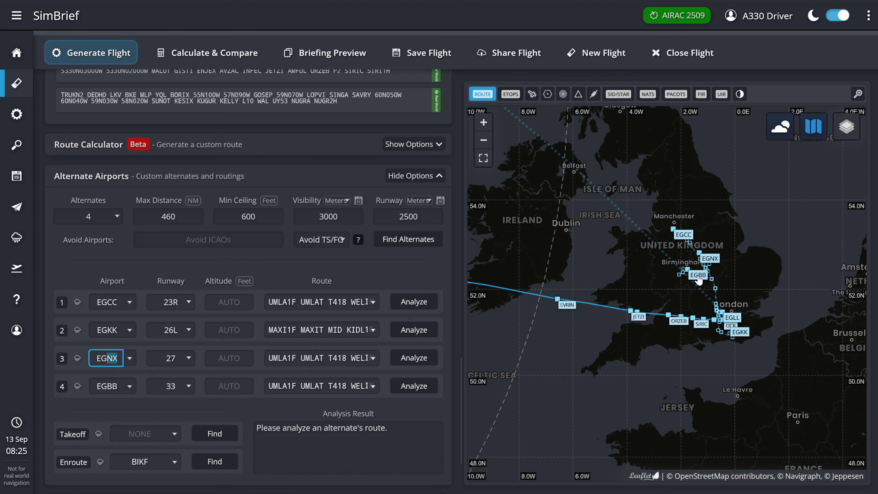
pyautogui.press('BackSpace')
pyautogui.press('BackSpace')
pyautogui.press('BackSpace')
pyautogui.write('LFPG')
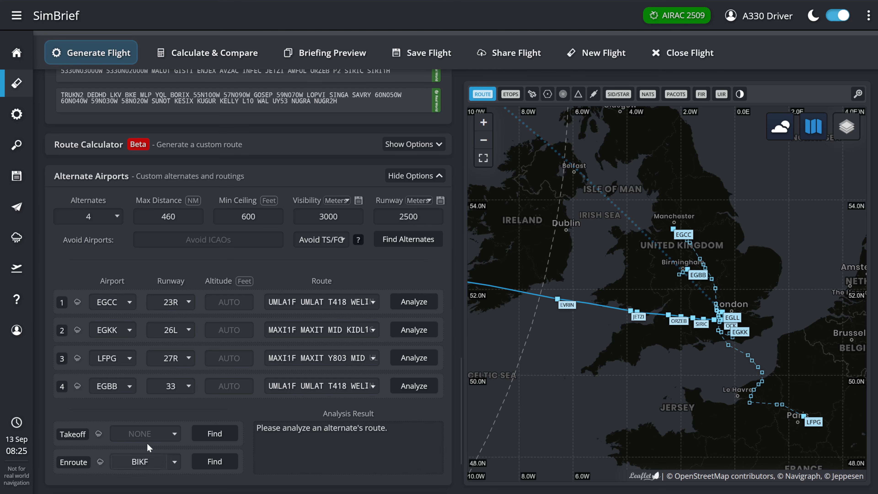
# - Set the enroute alternate to EINN and check its position along the route on the map
pyautogui.scroll(-3, 735, 336)
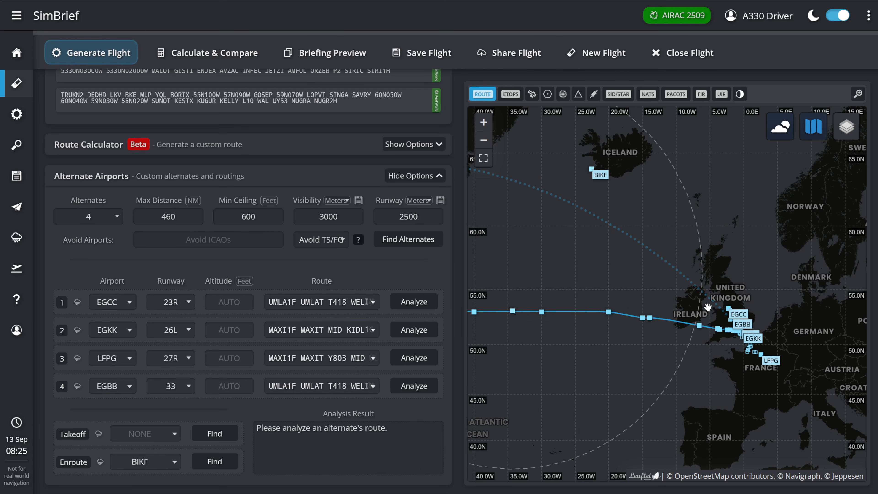
pyautogui.moveTo(680, 181); pyautogui.dragTo(673, 213)
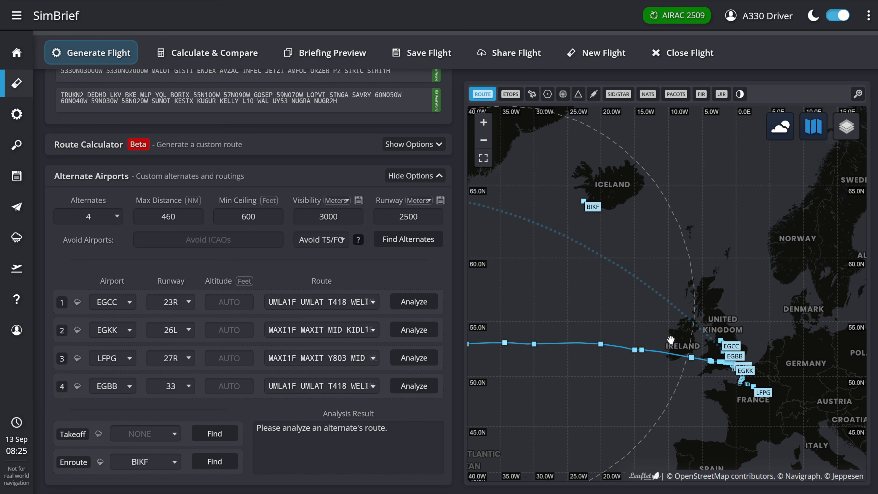
pyautogui.click(158, 461)
pyautogui.write('EINN')
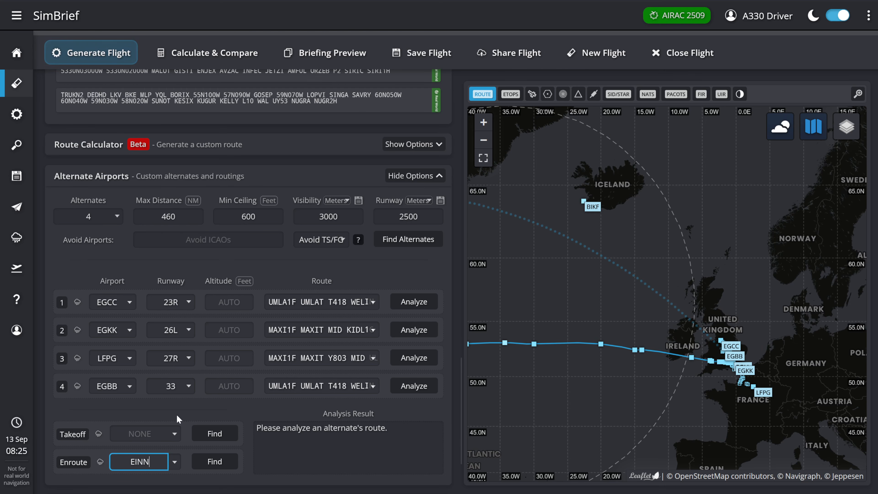
pyautogui.click(178, 419)
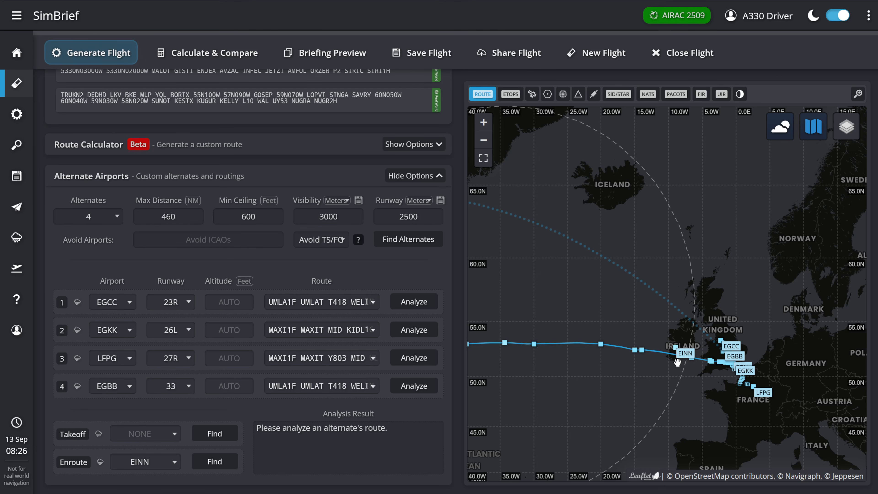
pyautogui.scroll(-1, 678, 363)
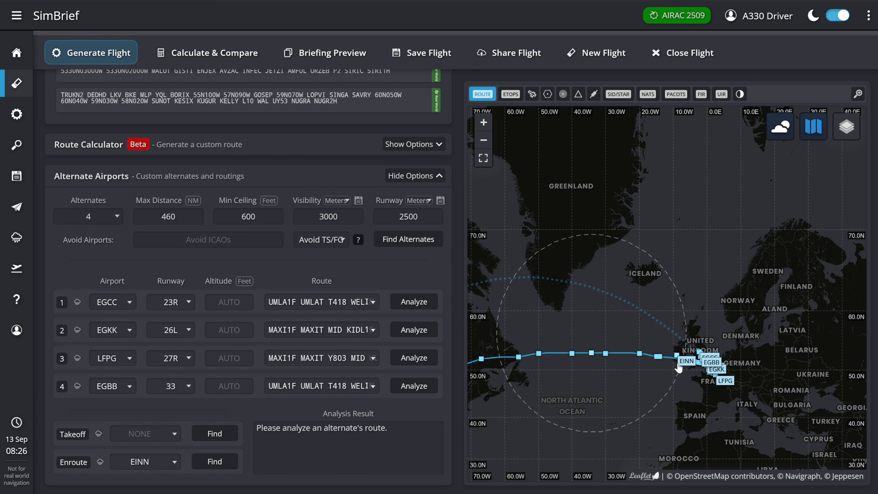
pyautogui.scroll(2, 698, 365)
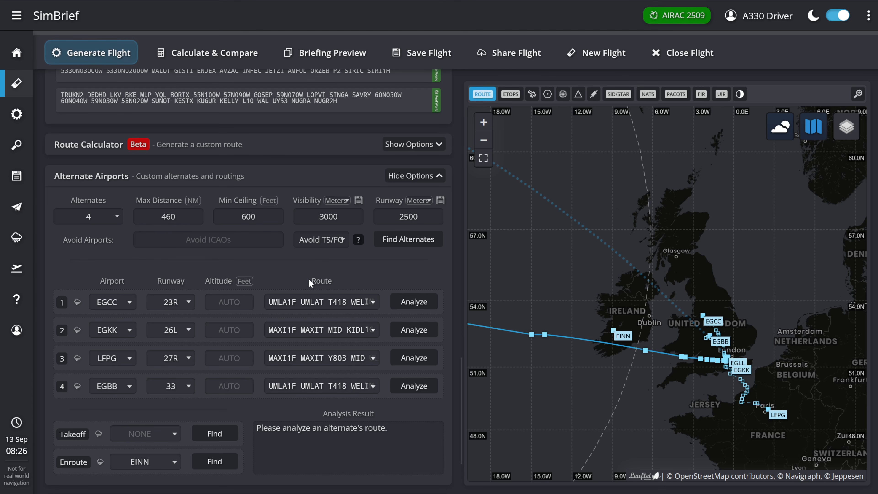
# - Review the METAR and TAF for the first alternate, Manchester, and check BA284's flight playback in Flightradar24
pyautogui.click(78, 303)
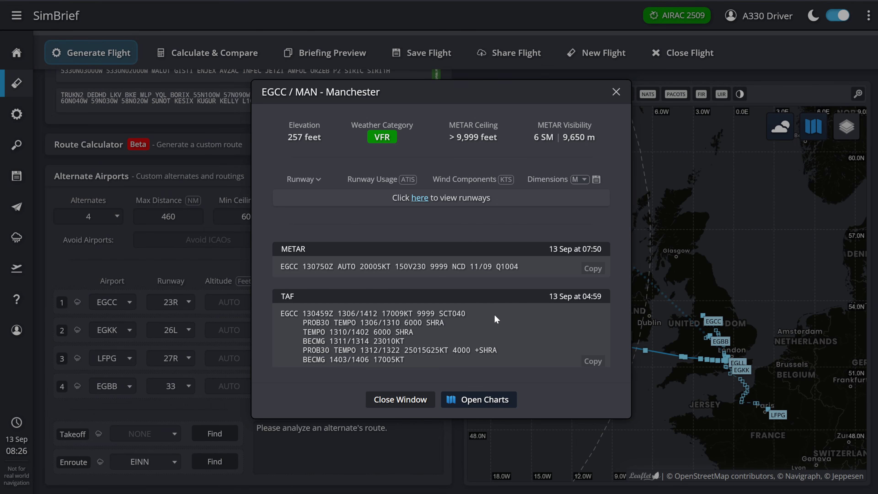
pyautogui.scroll(-2, 494, 314)
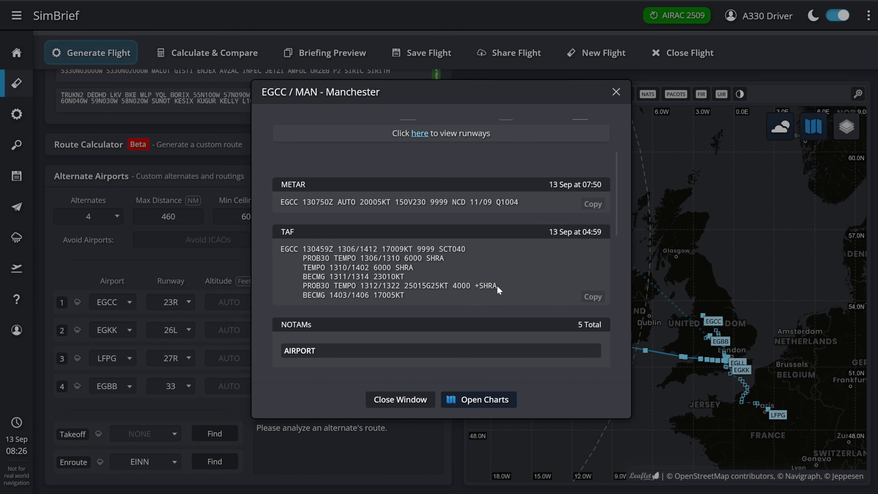
pyautogui.moveTo(499, 287); pyautogui.dragTo(351, 286)
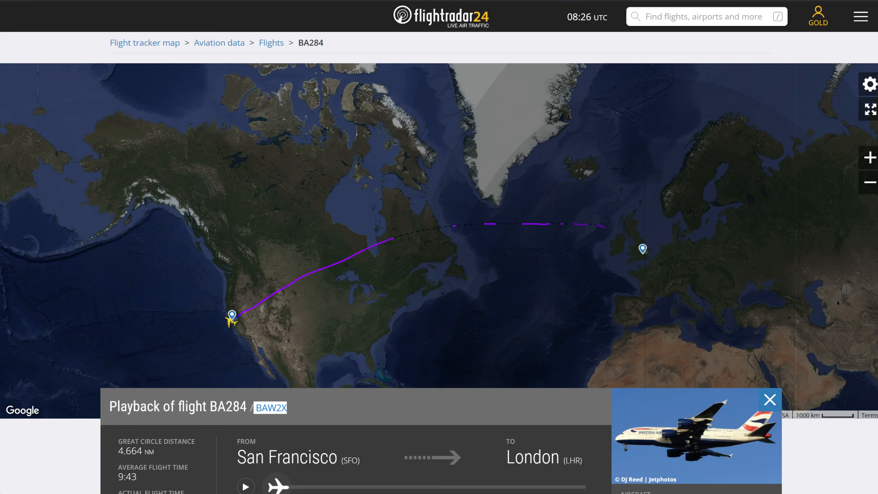
pyautogui.scroll(-10, 567, 401)
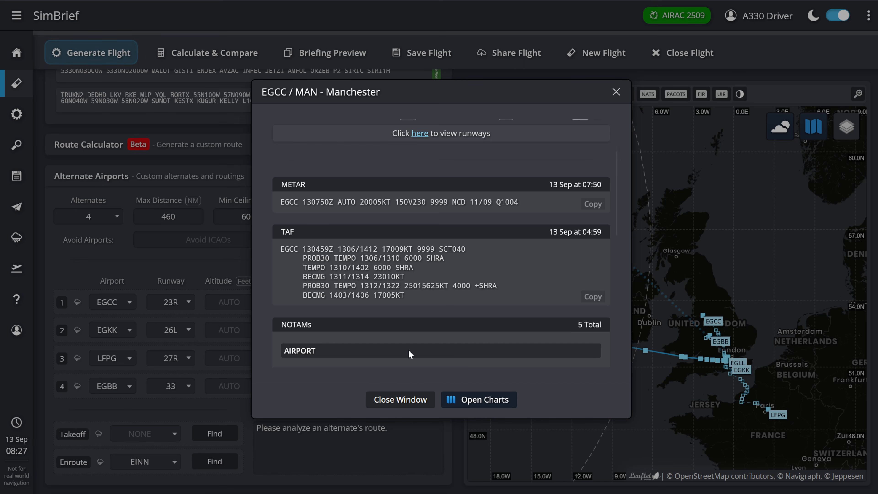
pyautogui.click(397, 401)
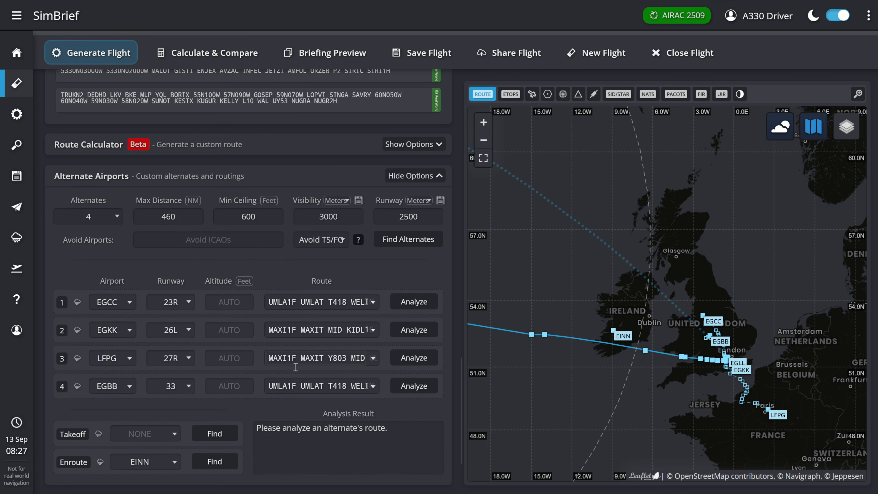
# - Calculate the ETOPS scenario automatically with the 60-minute threshold and the Auto target scenario
pyautogui.click(401, 177)
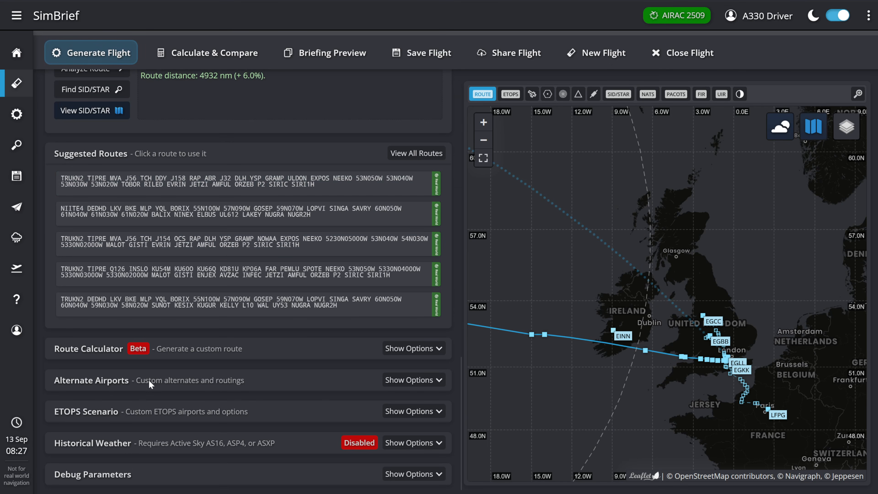
pyautogui.scroll(-3, 791, 360)
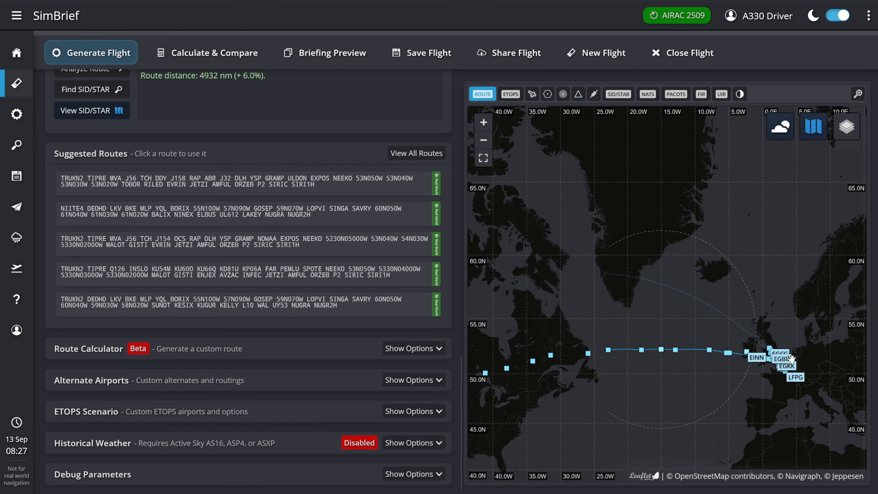
pyautogui.moveTo(720, 402); pyautogui.dragTo(677, 361)
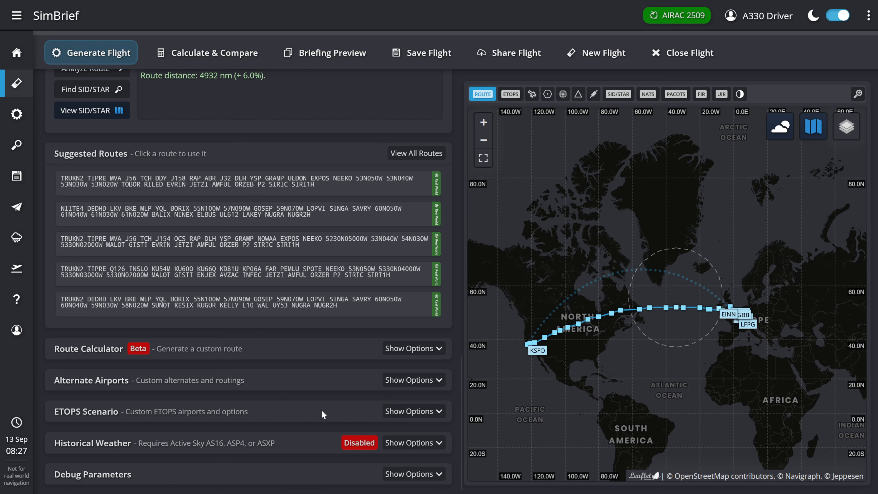
pyautogui.click(405, 411)
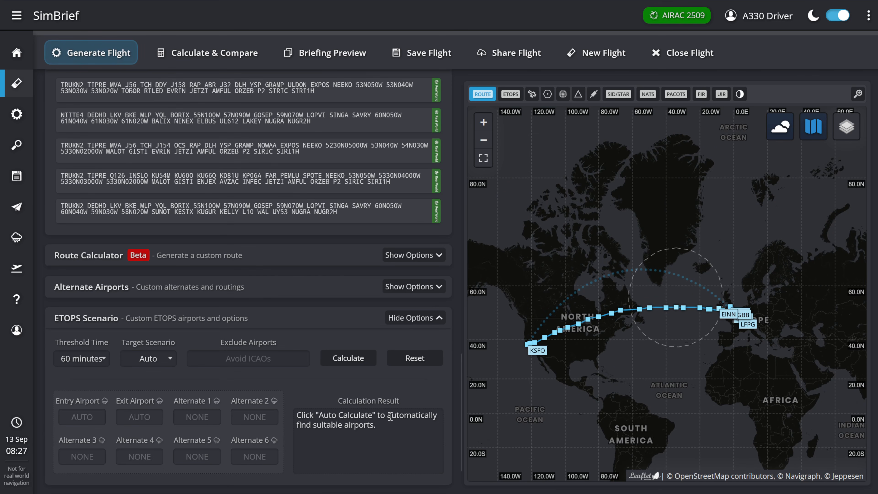
pyautogui.scroll(-2, 272, 379)
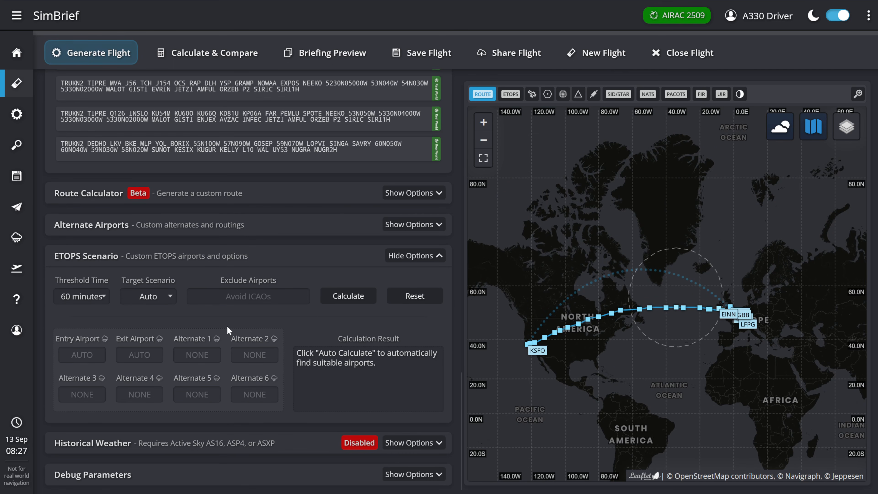
pyautogui.click(342, 295)
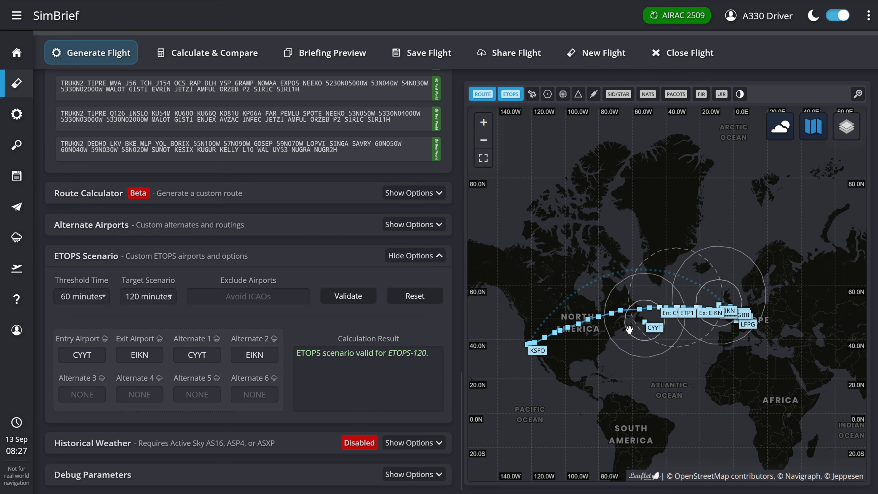
# - Examine the ETOPS range circles along the route on the map and review the METAR and TAF for CYYT
pyautogui.scroll(2, 607, 331)
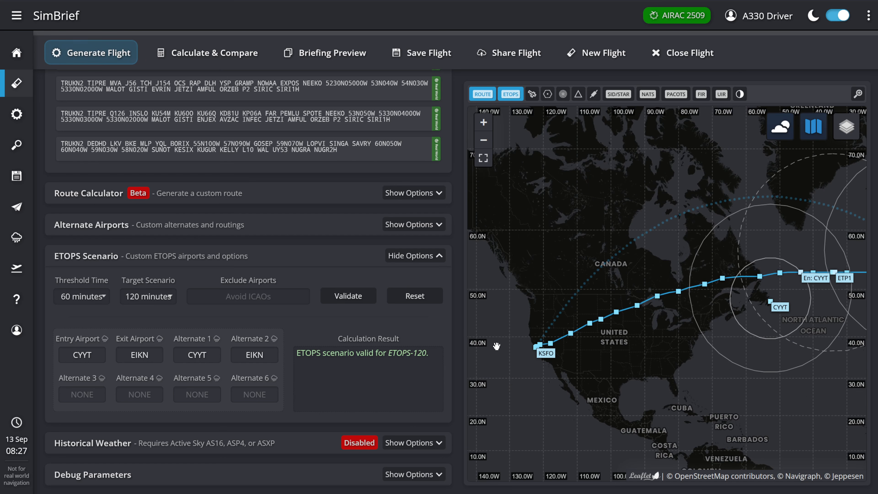
pyautogui.scroll(1, 555, 335)
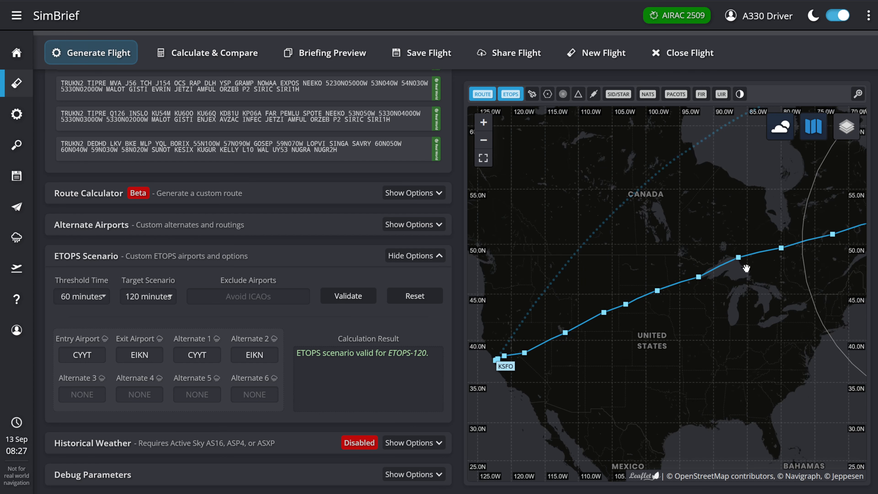
pyautogui.moveTo(802, 252); pyautogui.dragTo(644, 284)
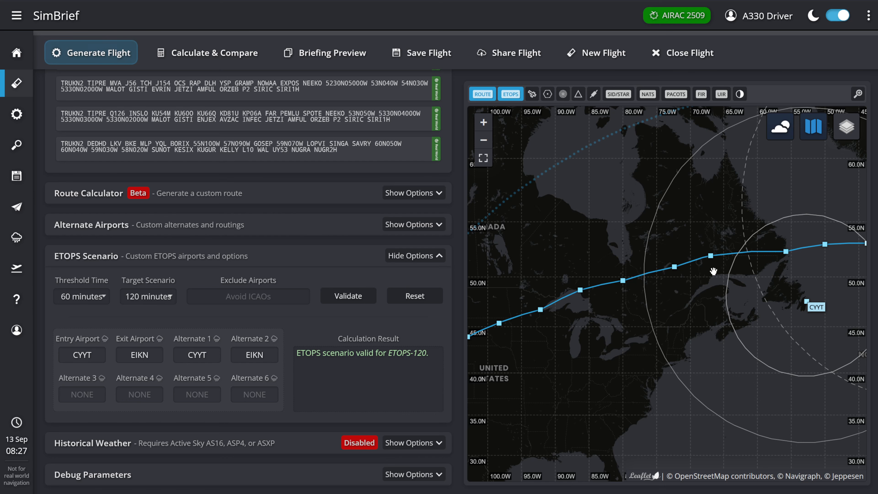
pyautogui.moveTo(831, 313); pyautogui.dragTo(540, 336)
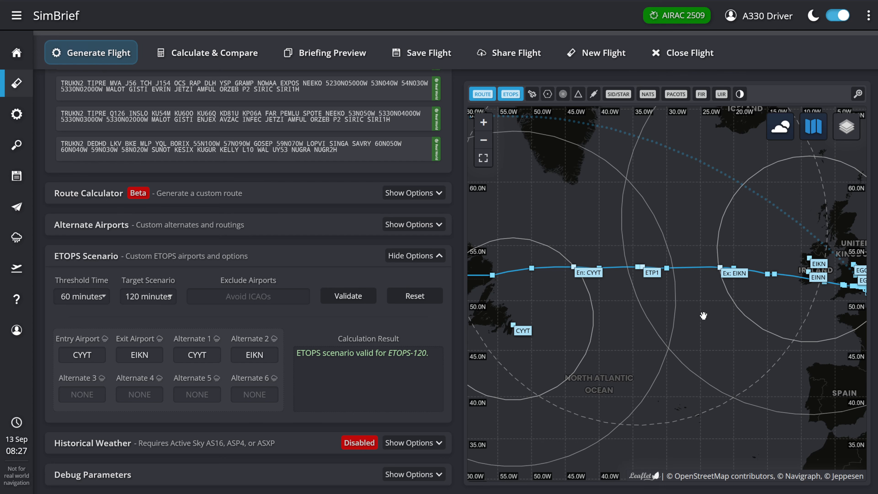
pyautogui.click(520, 331)
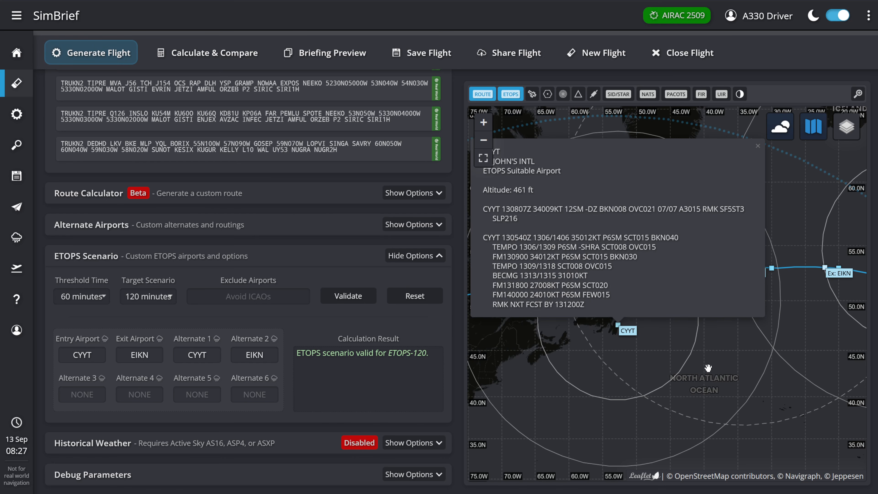
pyautogui.click(746, 360)
# - Inspect EIKN on the map along with the ETOPS entry, equal-time and exit points over the North Atlantic
pyautogui.moveTo(746, 360); pyautogui.dragTo(619, 368)
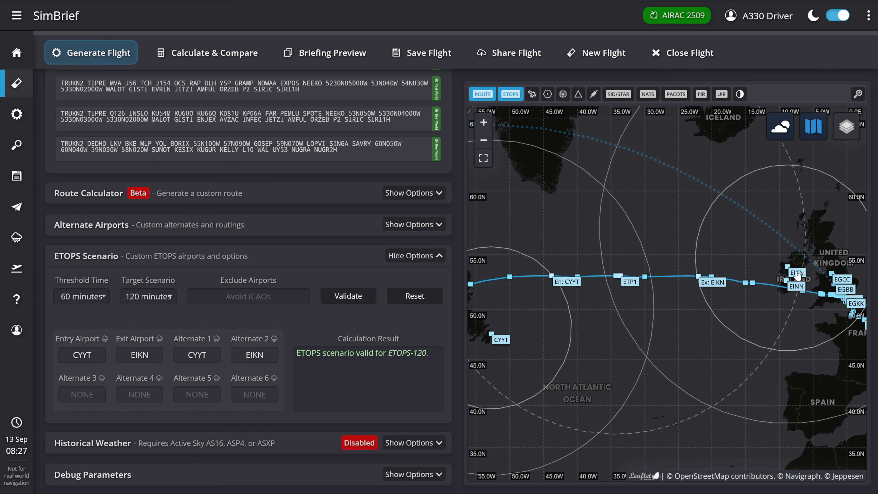
pyautogui.click(796, 279)
pyautogui.click(580, 423)
pyautogui.moveTo(580, 423); pyautogui.dragTo(676, 371)
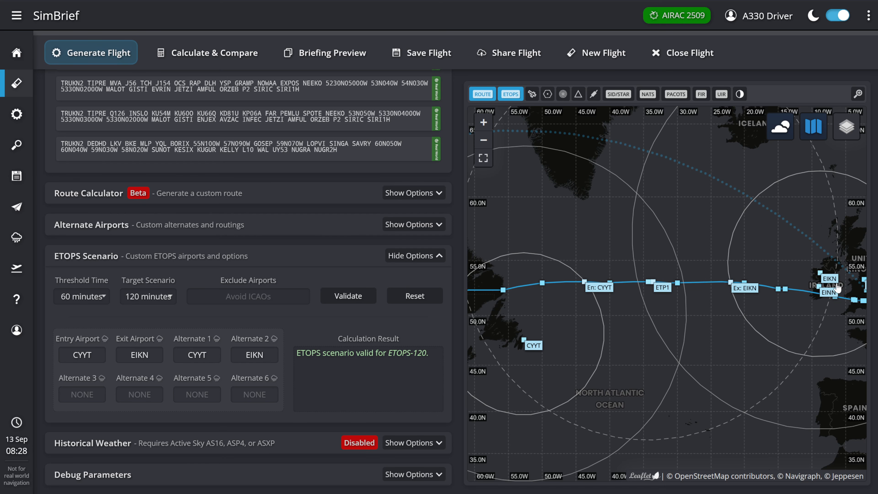
pyautogui.moveTo(655, 355); pyautogui.dragTo(655, 349)
pyautogui.scroll(-1, 661, 336)
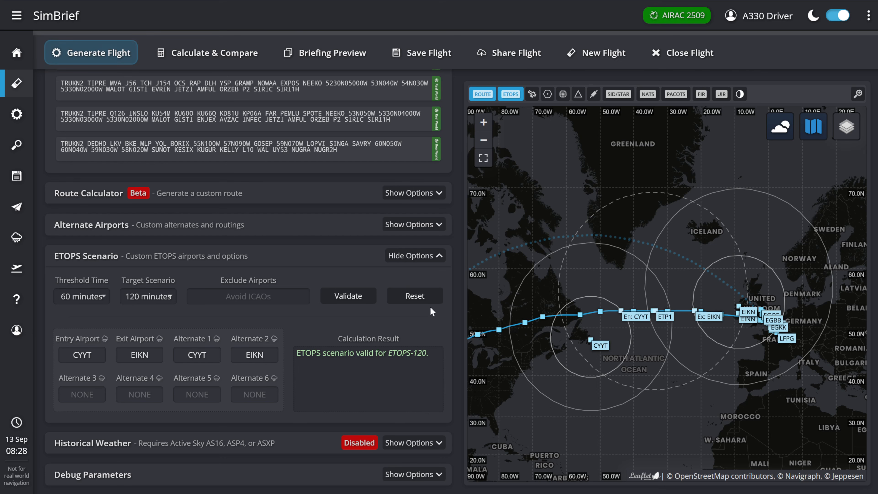
# - Set the ETOPS entry airport to CYQX and validate the scenario
pyautogui.click(82, 353)
pyautogui.write('CYQX')
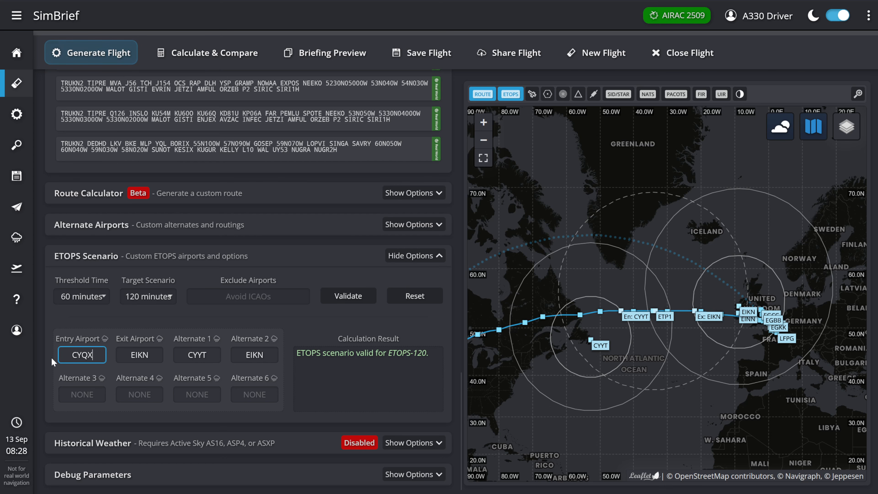
pyautogui.click(349, 299)
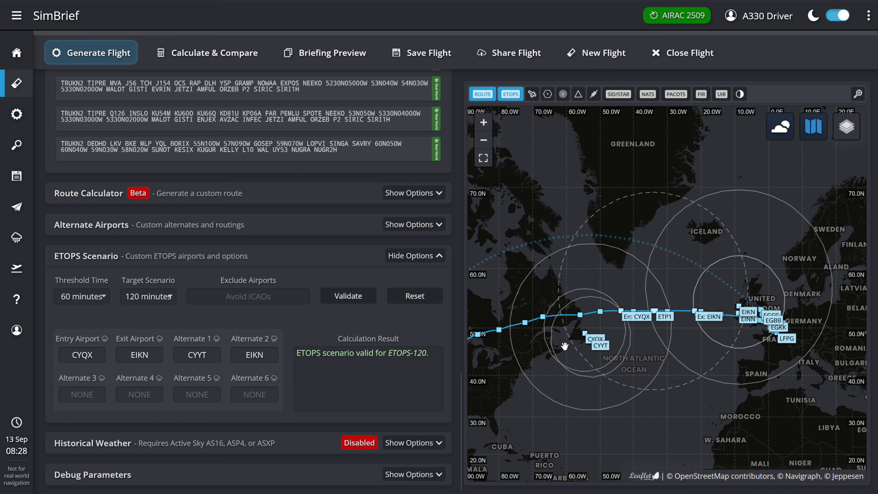
# - Try CYXQ as the first ETOPS alternate and validate the scenario
pyautogui.click(591, 340)
pyautogui.moveTo(198, 357); pyautogui.dragTo(259, 355)
pyautogui.write('XQ')
pyautogui.click(356, 297)
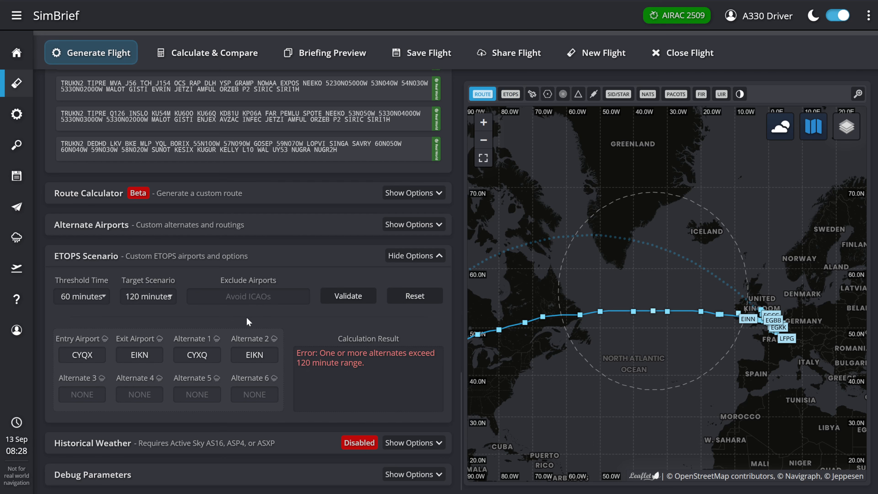
# - Set the first ETOPS alternate to CYQX and revalidate the scenario
pyautogui.moveTo(197, 355); pyautogui.dragTo(216, 353)
pyautogui.write('QX')
pyautogui.click(356, 297)
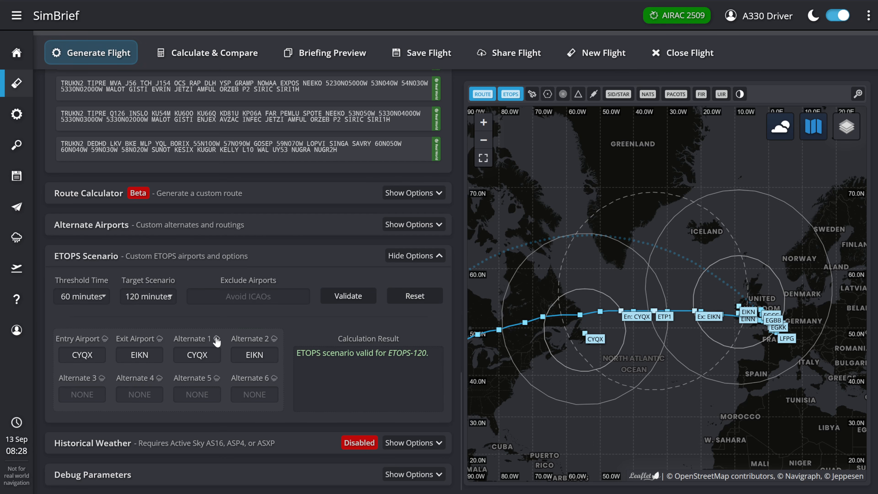
# - Review the METAR and TAF for Gander, the first ETOPS alternate
pyautogui.click(216, 339)
pyautogui.scroll(-2, 476, 332)
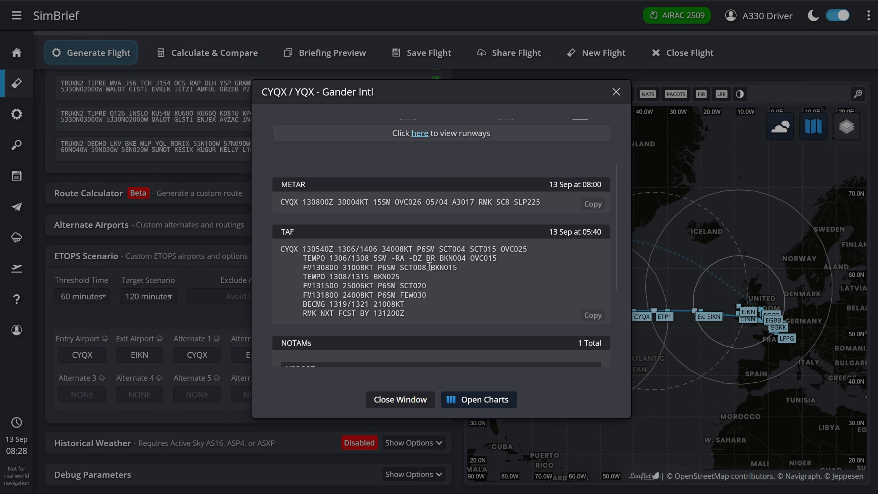
pyautogui.click(400, 399)
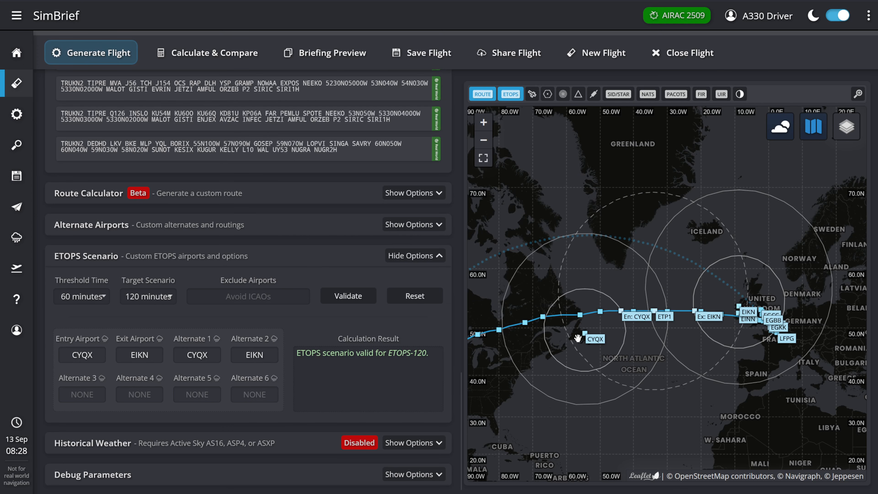
# - Set the ETOPS exit airport and the second ETOPS alternate to EINN, and validate the scenario
pyautogui.moveTo(142, 355); pyautogui.dragTo(143, 356)
pyautogui.write('N')
pyautogui.moveTo(255, 356); pyautogui.dragTo(258, 356)
pyautogui.write('N')
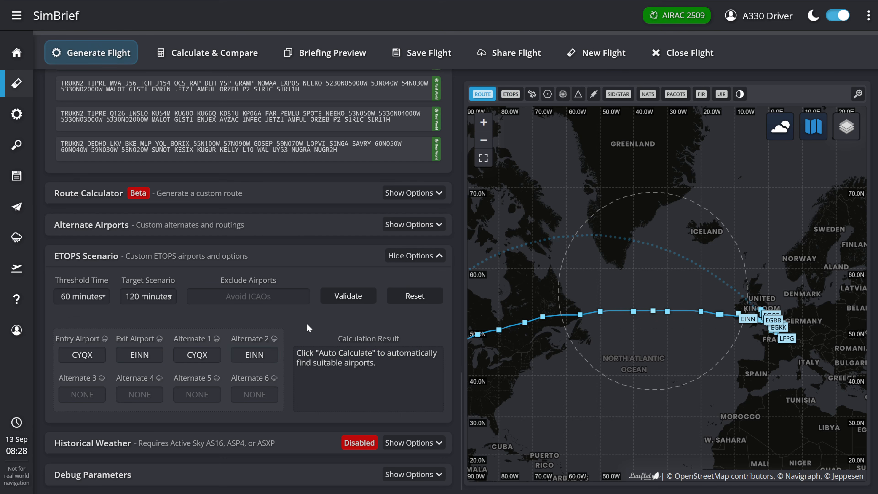
pyautogui.click(350, 301)
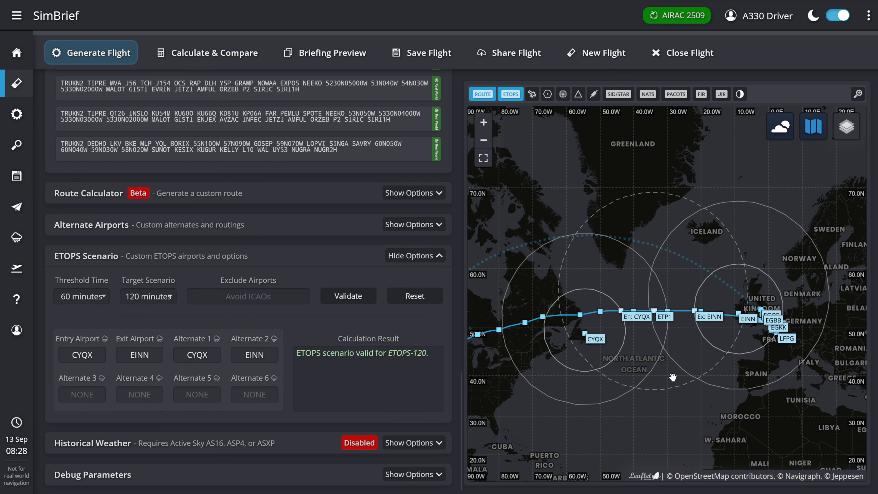
# - Review the METAR and TAF for Shannon, the second ETOPS alternate
pyautogui.click(274, 339)
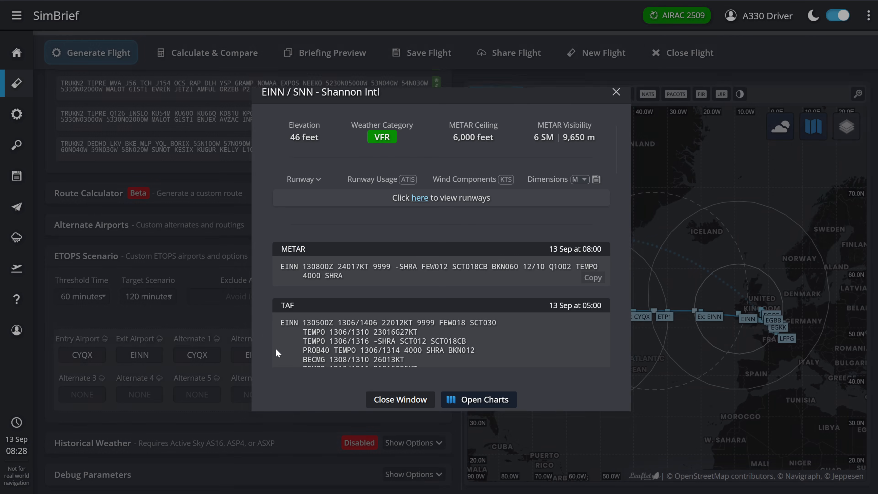
pyautogui.scroll(-2, 355, 327)
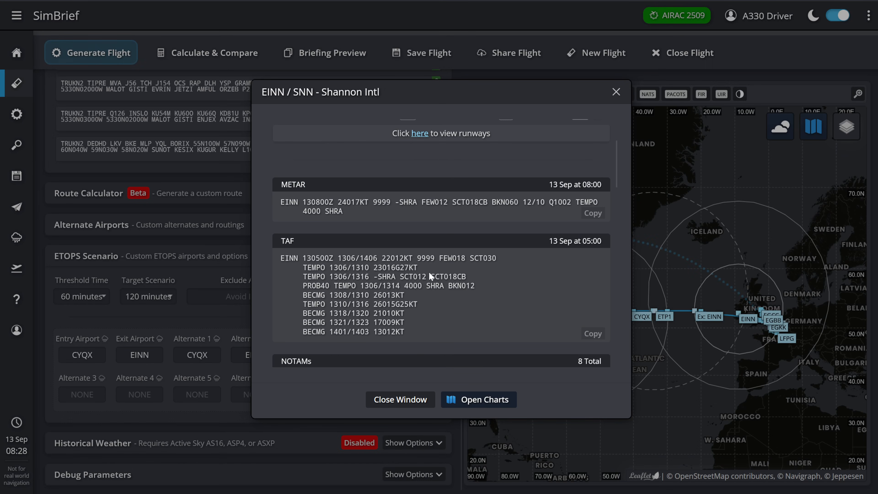
pyautogui.click(397, 400)
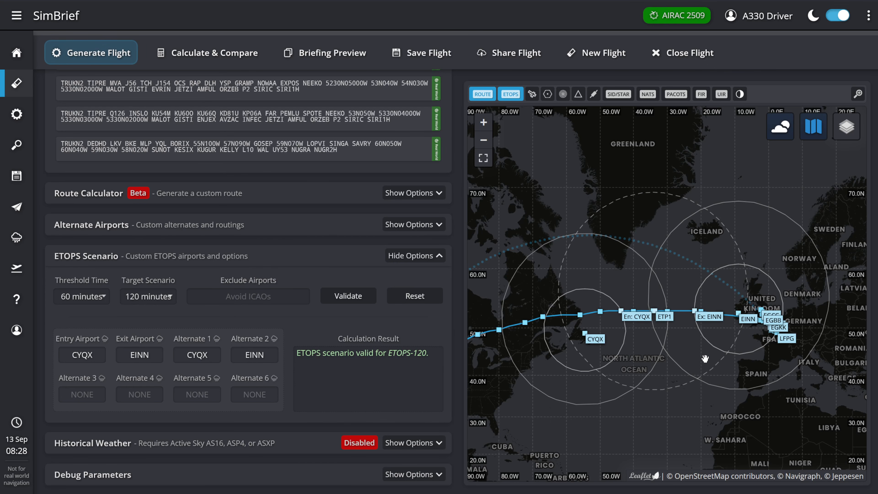
# - Collapse the ETOPS options, look over the flight settings and generate the BAW284 flight plan
pyautogui.click(399, 255)
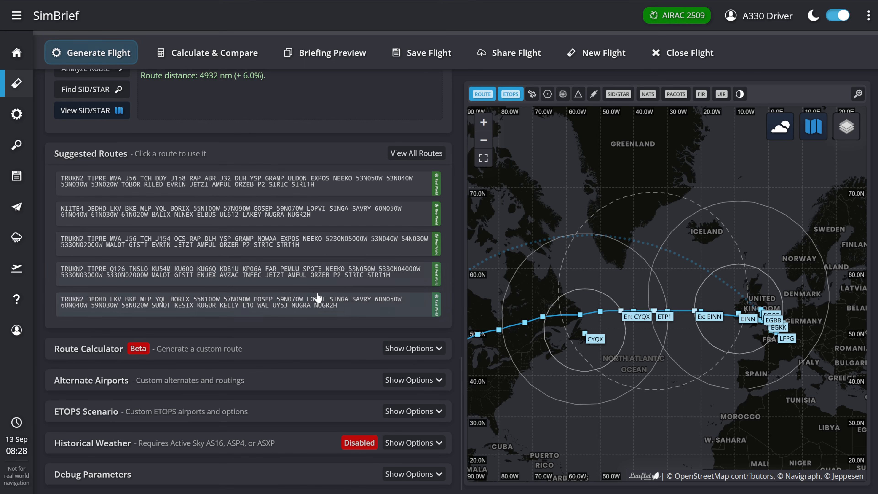
pyautogui.click(300, 311)
pyautogui.scroll(10, 315, 338)
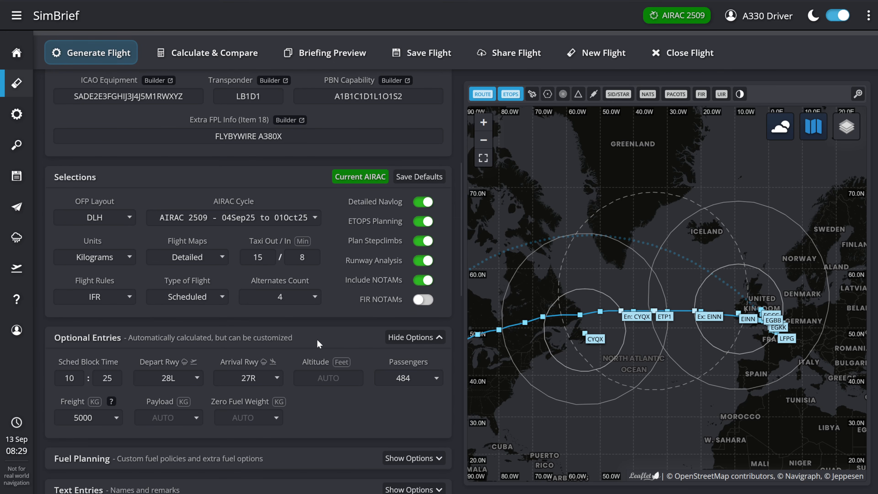
pyautogui.scroll(7, 319, 343)
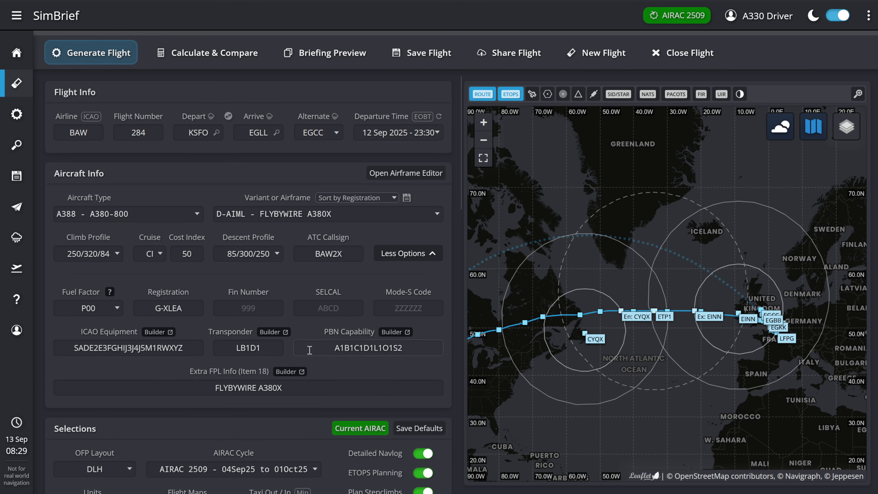
pyautogui.click(92, 61)
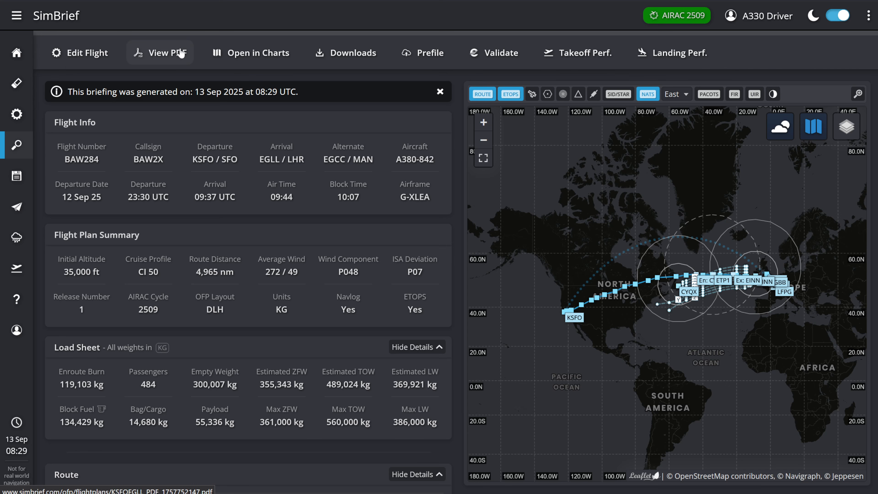
# - Open the PDF of the generated briefing and examine the route map with its ETOPS circles and North Atlantic tracks
pyautogui.click(181, 53)
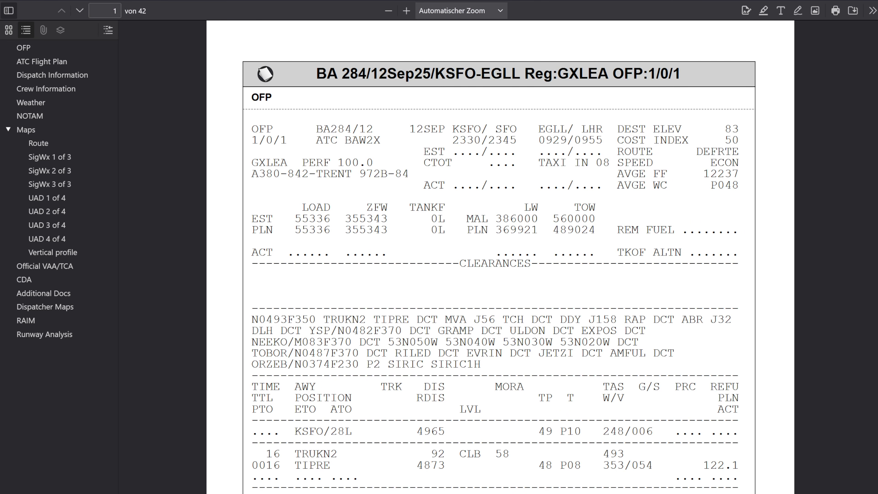
pyautogui.click(43, 143)
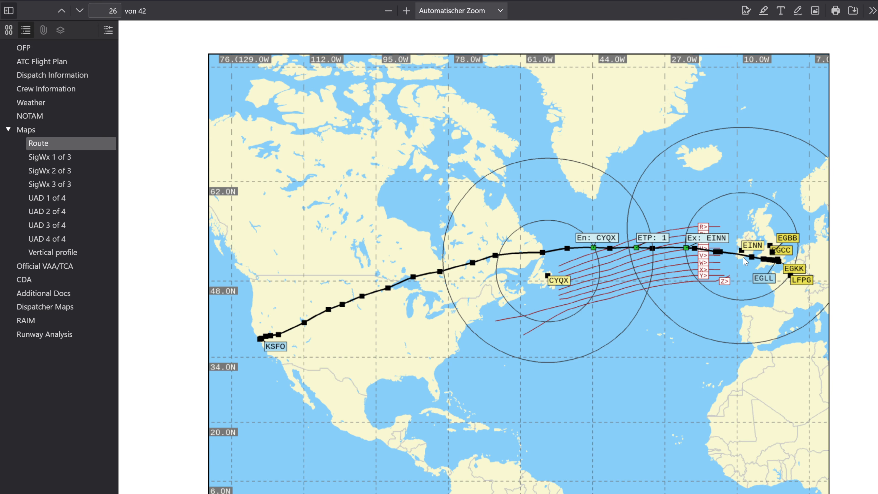
pyautogui.scroll(2, 729, 255)
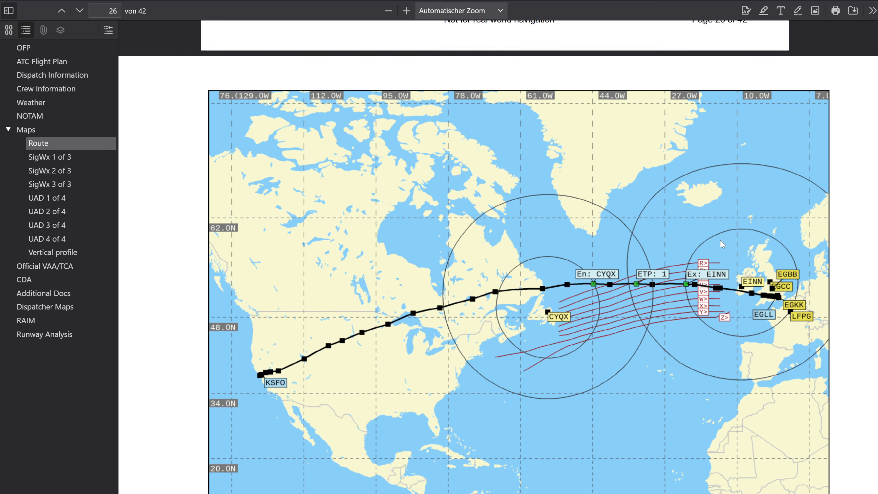
pyautogui.scroll(-2, 731, 257)
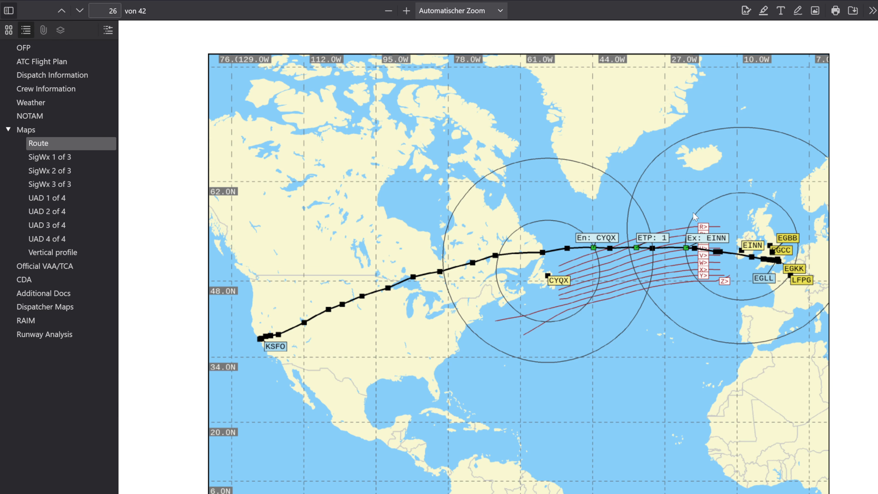
pyautogui.scroll(-1, 694, 212)
pyautogui.scroll(1, 696, 216)
# - Review the dispatch information's eastbound North Atlantic tracks and their available flight levels, and return to the route map
pyautogui.click(63, 92)
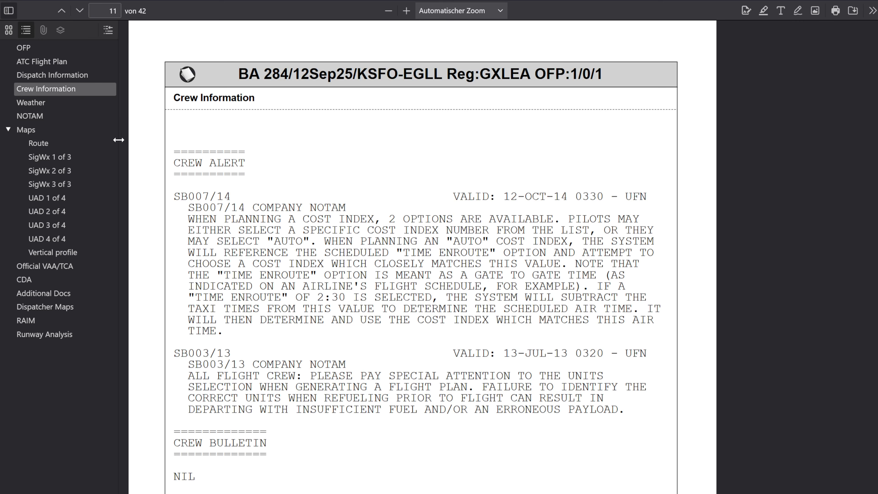
pyautogui.click(69, 76)
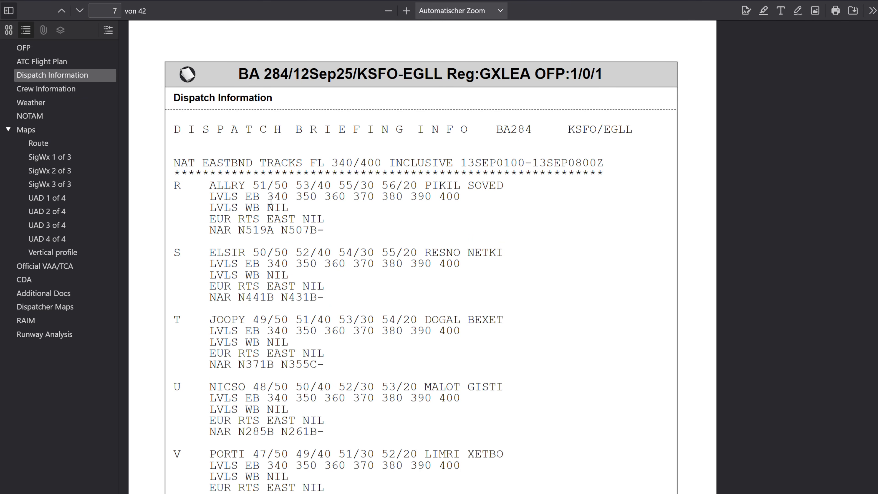
pyautogui.moveTo(269, 198); pyautogui.dragTo(463, 201)
pyautogui.click(464, 201)
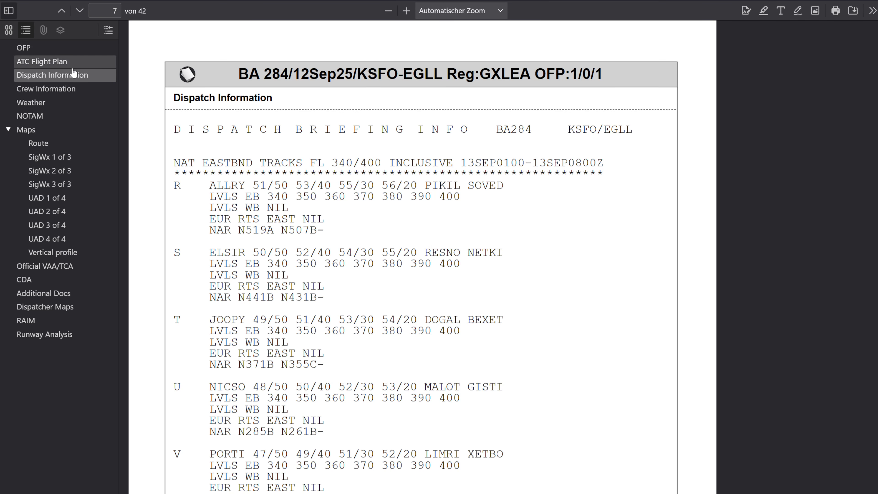
pyautogui.click(65, 145)
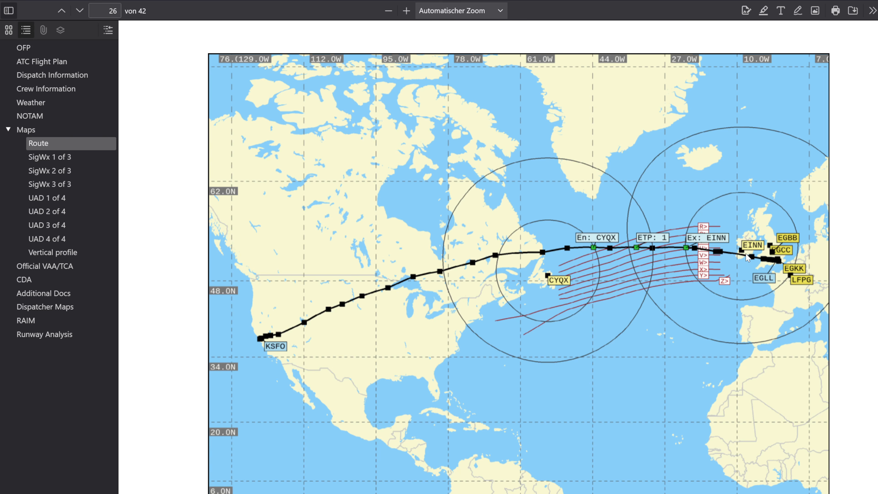
# - Examine the OFP's scheduled times and the planned step climbs and flight levels in its route string
pyautogui.click(45, 53)
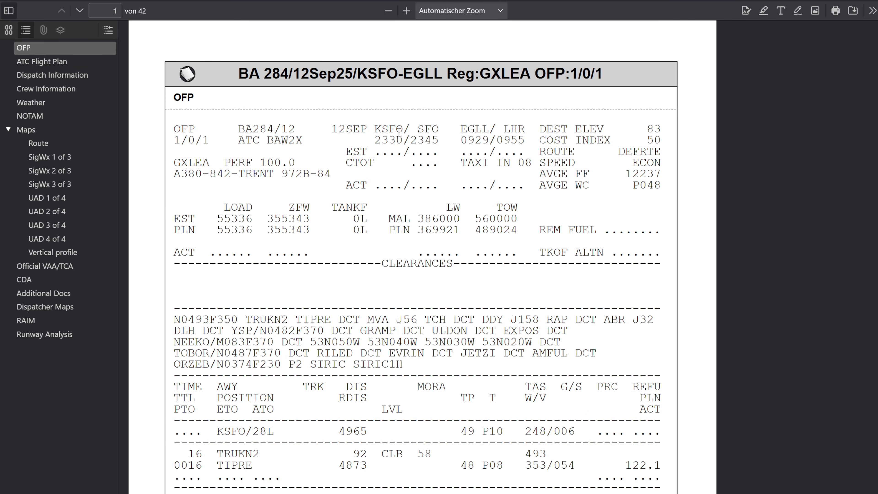
pyautogui.scroll(-1, 397, 136)
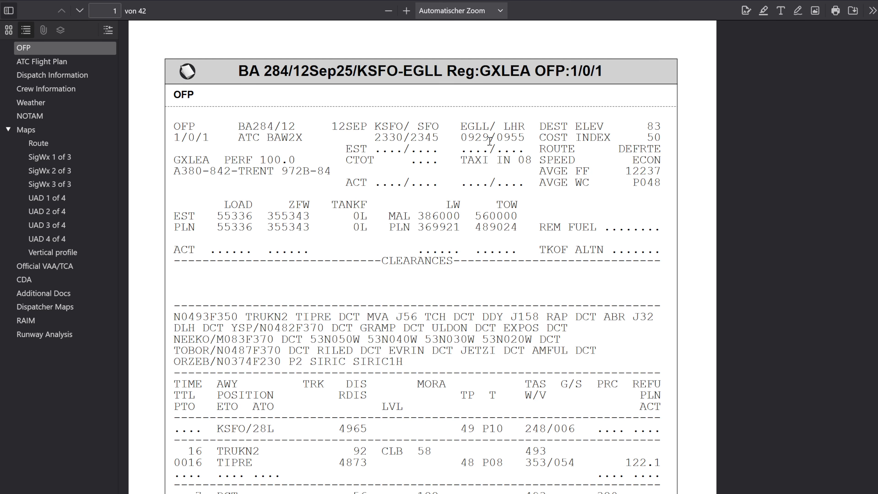
pyautogui.moveTo(468, 136); pyautogui.dragTo(527, 140)
pyautogui.click(405, 247)
pyautogui.scroll(-3, 404, 248)
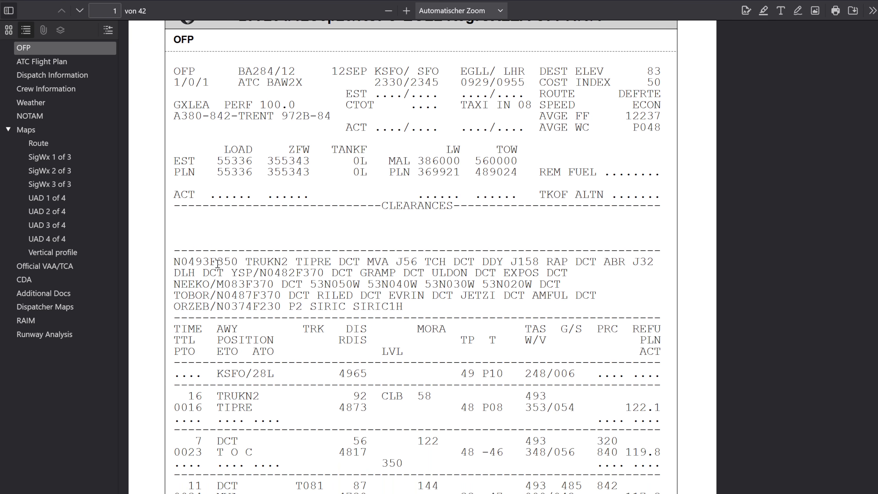
pyautogui.moveTo(207, 260); pyautogui.dragTo(239, 262)
pyautogui.moveTo(295, 274); pyautogui.dragTo(327, 274)
pyautogui.moveTo(245, 307); pyautogui.dragTo(281, 307)
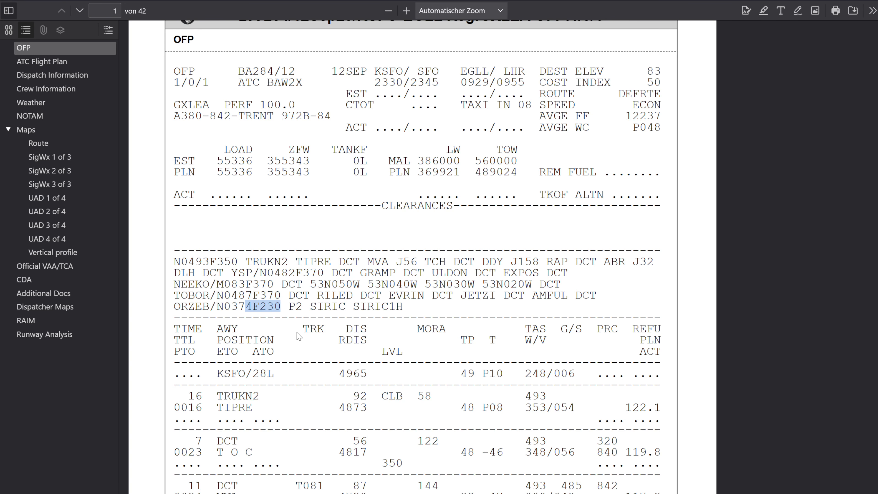
pyautogui.click(310, 350)
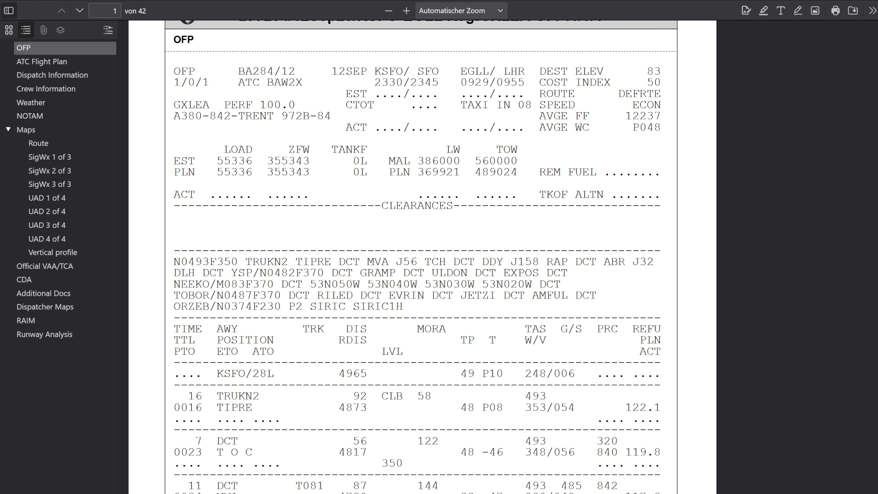
# - Return to the SimBrief briefing, copy its route and reopen the flight for editing, keeping the past departure time
pyautogui.click(733, 0)
pyautogui.scroll(-8, 382, 273)
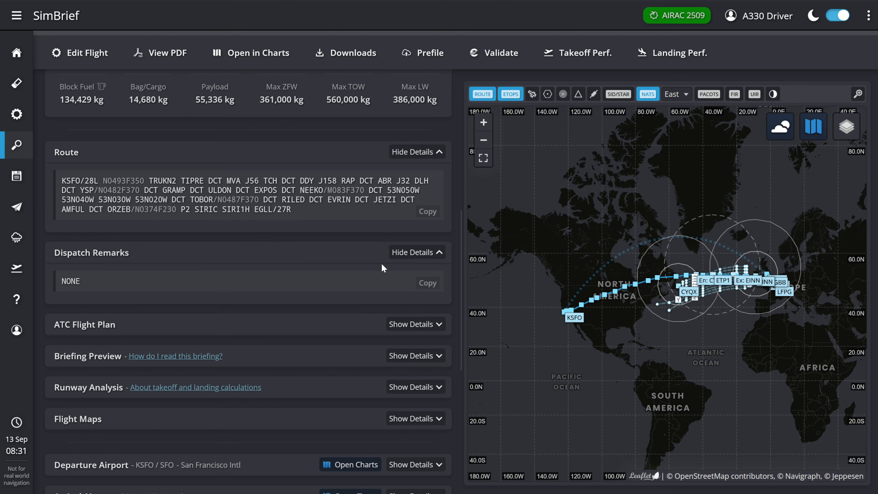
pyautogui.click(425, 211)
pyautogui.click(96, 61)
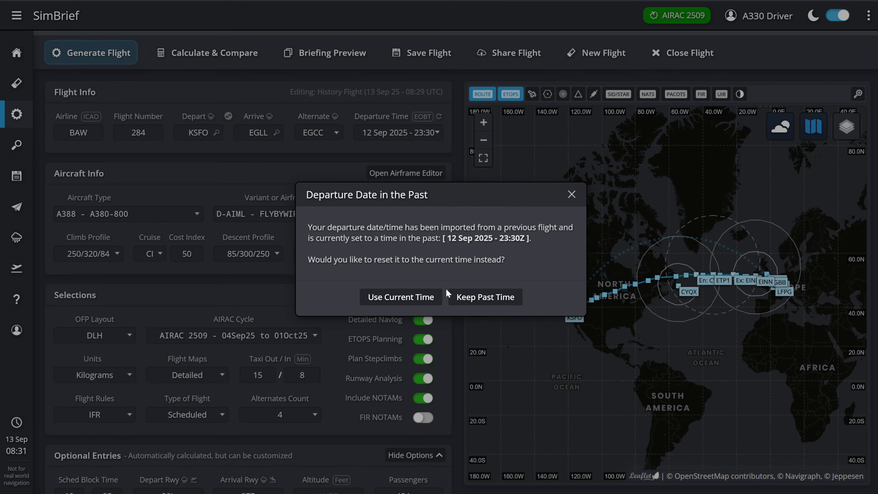
pyautogui.click(491, 298)
# - Set the initial altitude to 350 and replace the selected route with the copied route including its step climbs
pyautogui.scroll(-8, 360, 350)
pyautogui.click(328, 173)
pyautogui.write('350')
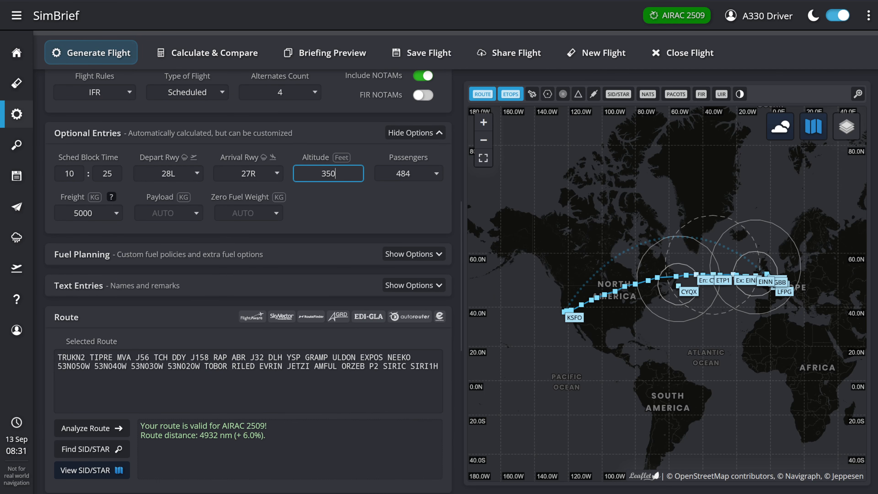
pyautogui.moveTo(438, 366); pyautogui.dragTo(239, 349)
pyautogui.hotkey('ctrl', 'a')
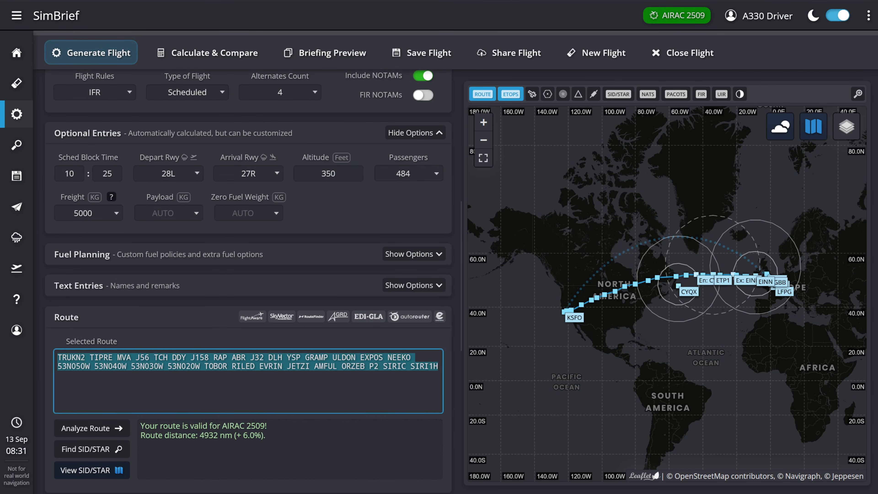
pyautogui.hotkey('ctrl', 'v')
pyautogui.click(218, 365)
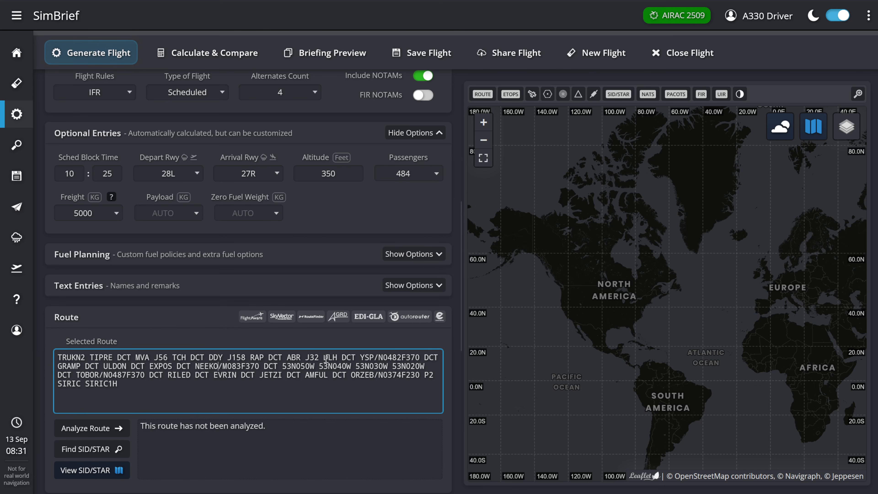
# - Try flight level F390 at NEEKO in the route and calculate it against the other route options
pyautogui.moveTo(250, 366); pyautogui.dragTo(254, 365)
pyautogui.write('9')
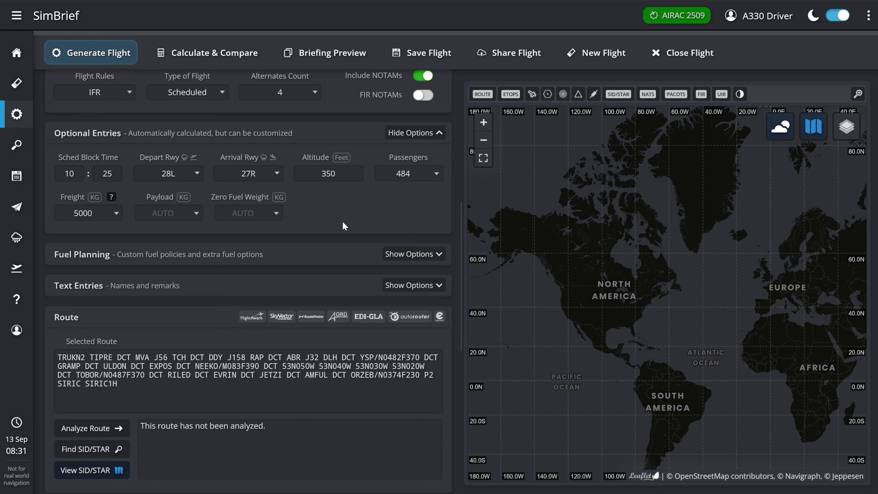
pyautogui.click(206, 53)
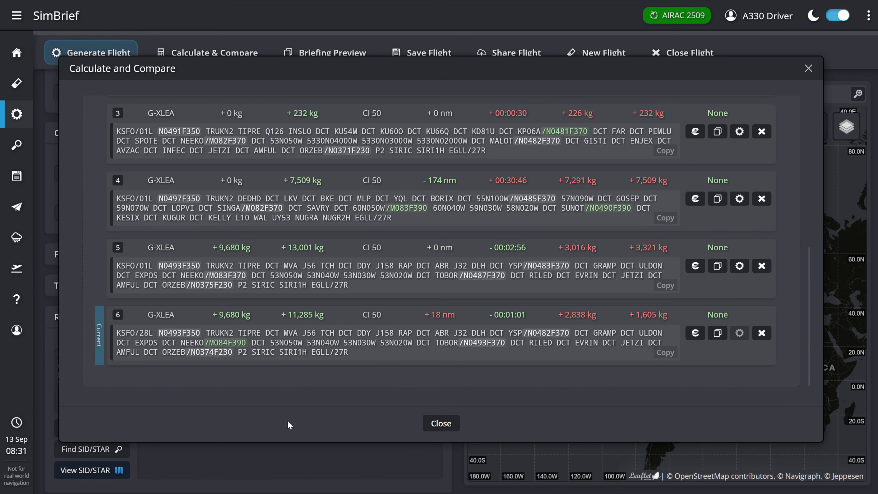
pyautogui.moveTo(515, 324)
pyautogui.click(441, 426)
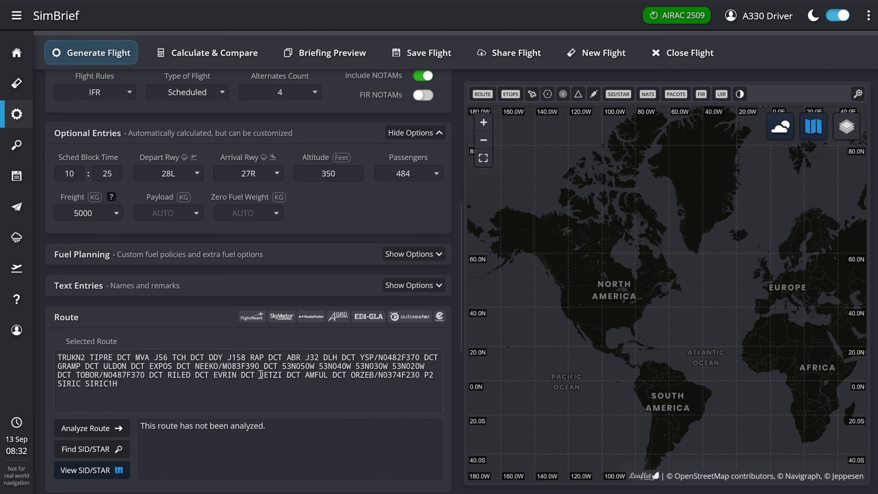
# - Try flight level F390 at TOBOR as well and compare the recalculated route's fuel and time with the other options
pyautogui.moveTo(136, 377); pyautogui.dragTo(145, 377)
pyautogui.write('90')
pyautogui.click(337, 220)
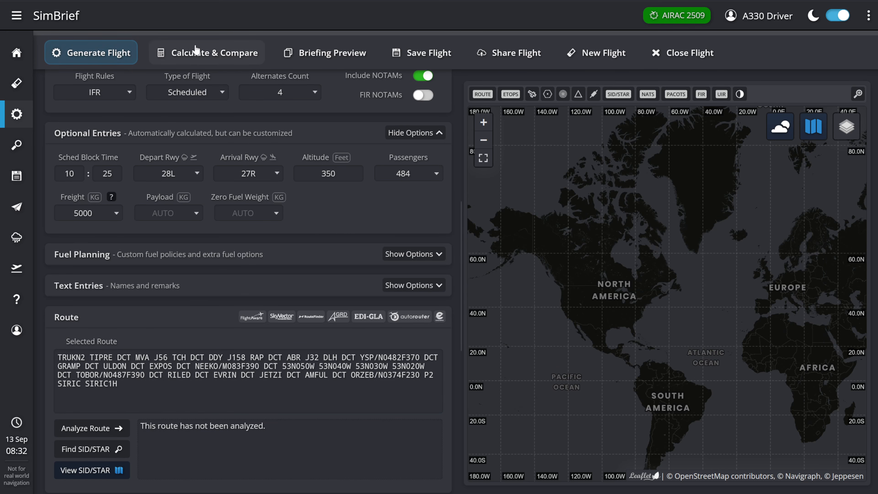
pyautogui.click(192, 48)
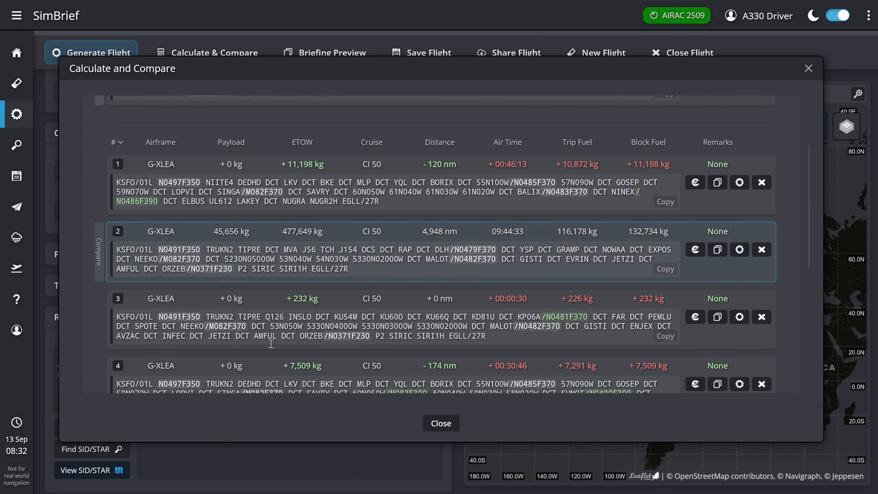
pyautogui.scroll(-6, 271, 344)
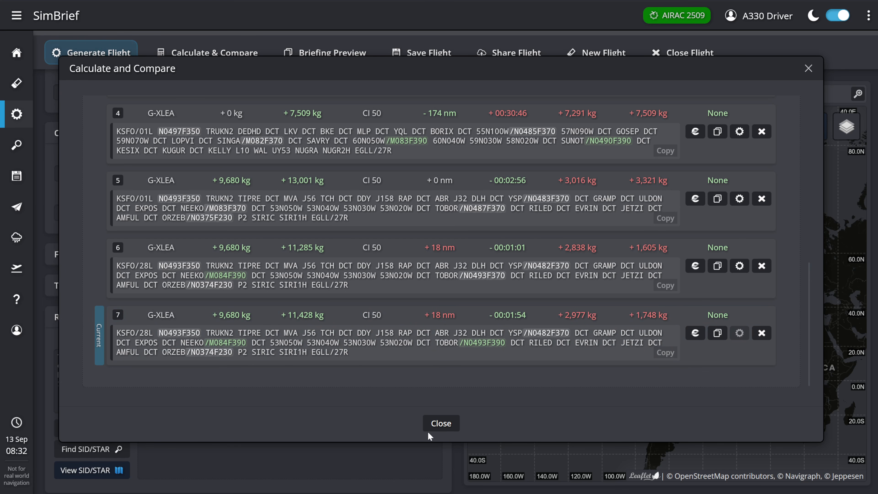
pyautogui.click(441, 423)
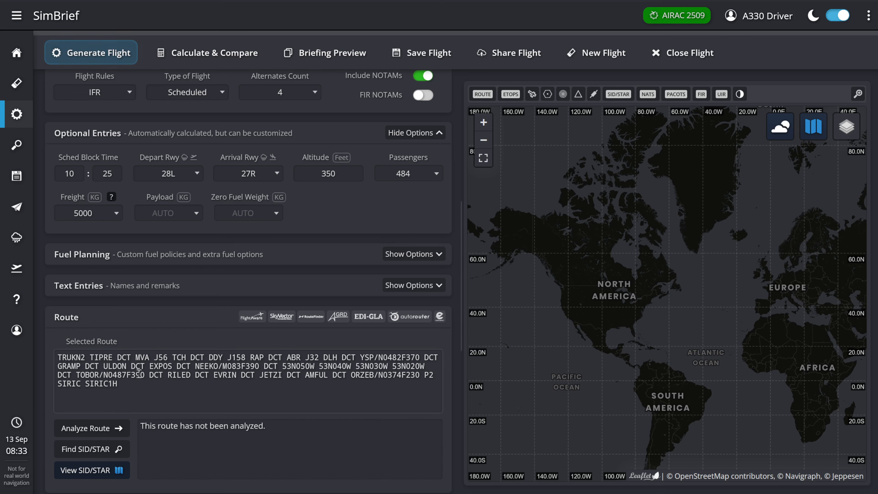
# - Set the flight levels at TOBOR and NEEKO to F370 and generate the flight plan
pyautogui.click(140, 373)
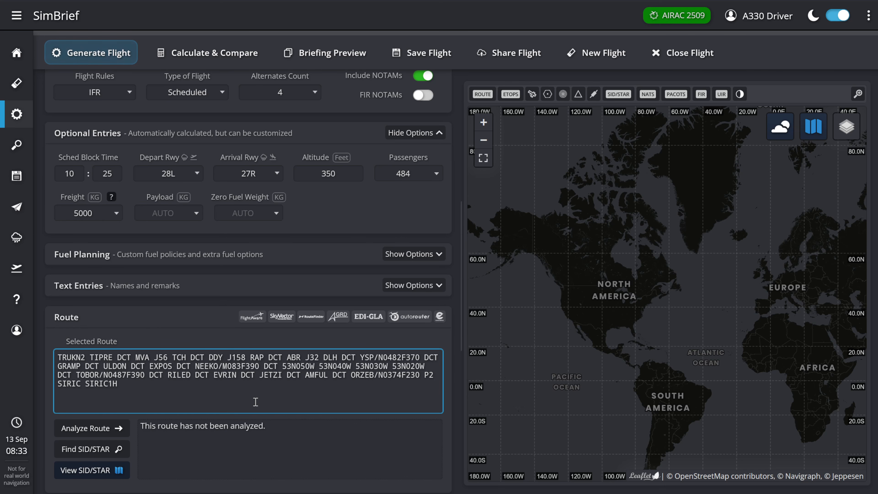
pyautogui.press('BackSpace')
pyautogui.write('7')
pyautogui.click(257, 365)
pyautogui.press('BackSpace')
pyautogui.write('7')
pyautogui.click(106, 55)
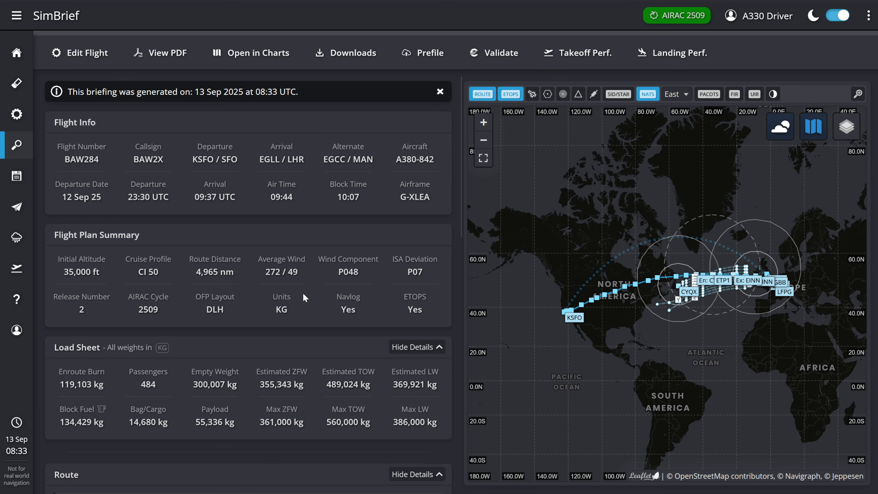
# - Review the new briefing's flight plan summary, wind component, load sheet and route
pyautogui.scroll(-2, 305, 304)
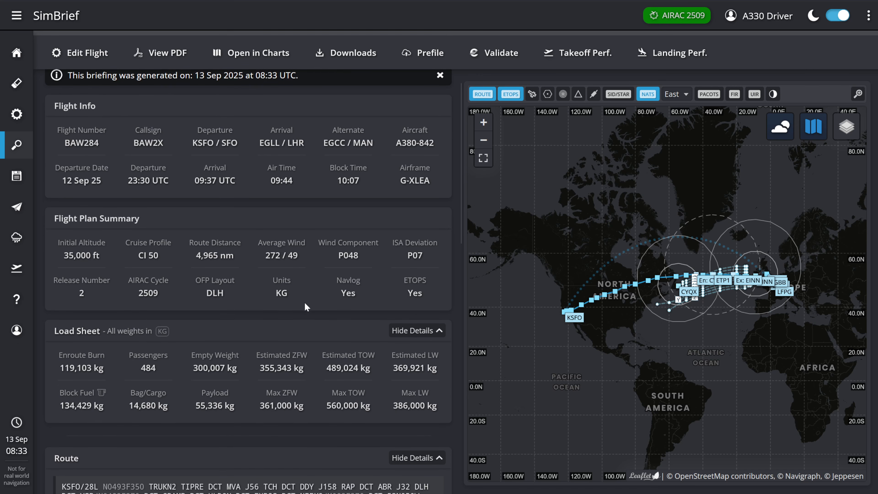
pyautogui.moveTo(339, 212); pyautogui.dragTo(363, 214)
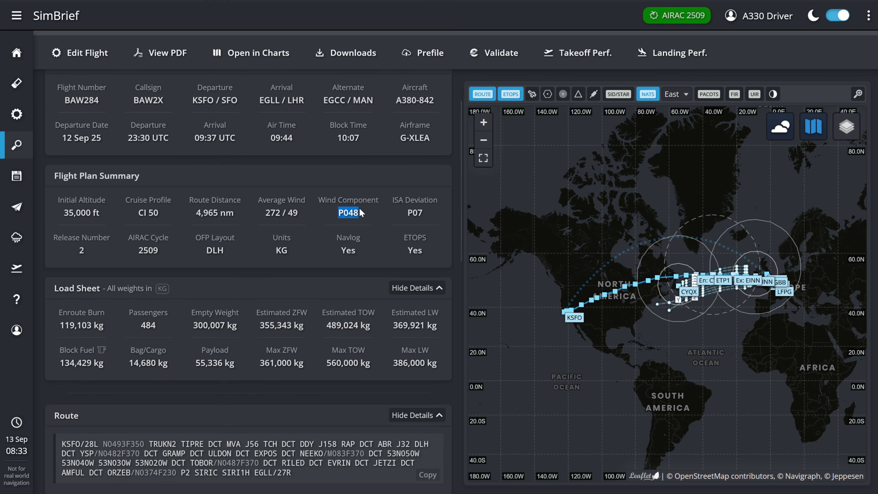
pyautogui.click(362, 223)
pyautogui.scroll(-3, 362, 224)
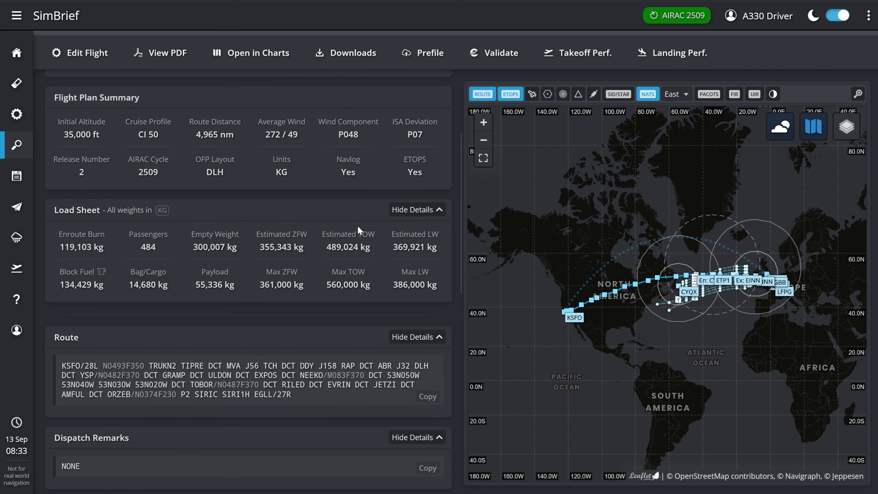
pyautogui.scroll(-3, 358, 230)
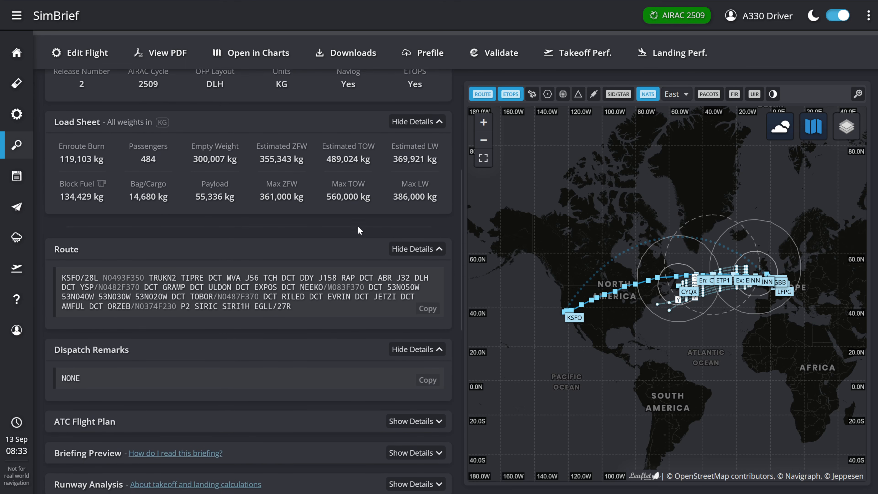
pyautogui.scroll(-1, 357, 227)
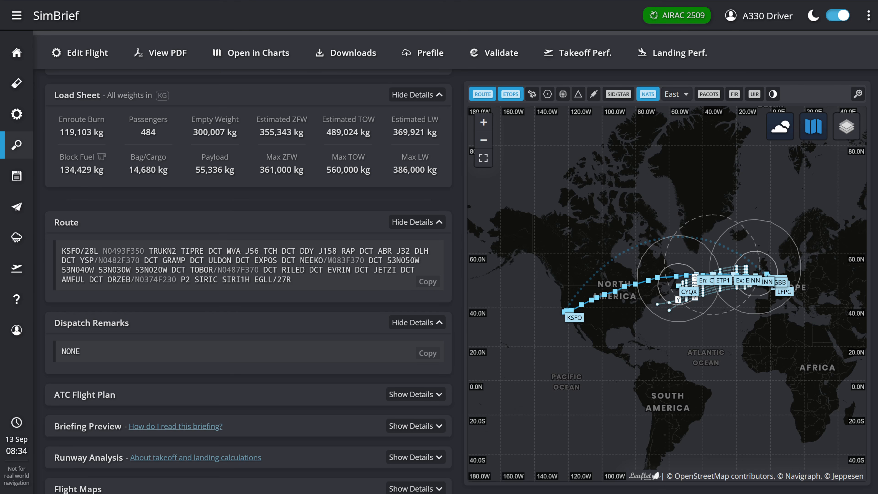
pyautogui.scroll(7, 309, 210)
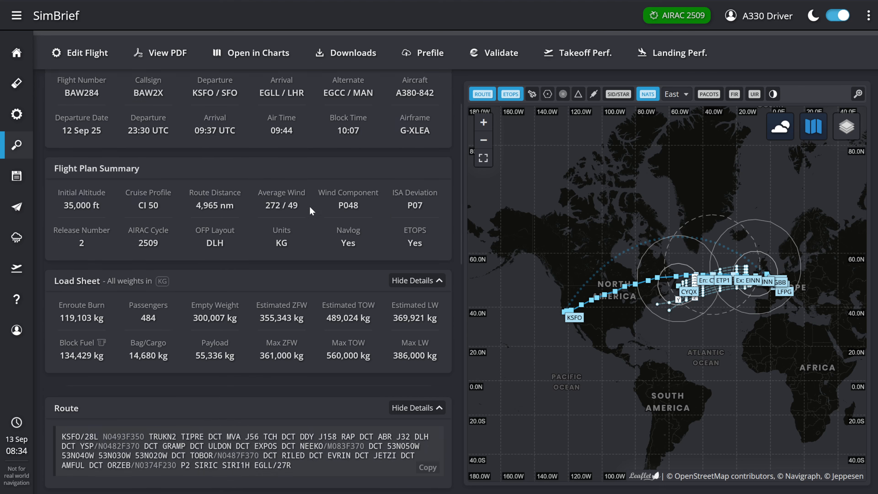